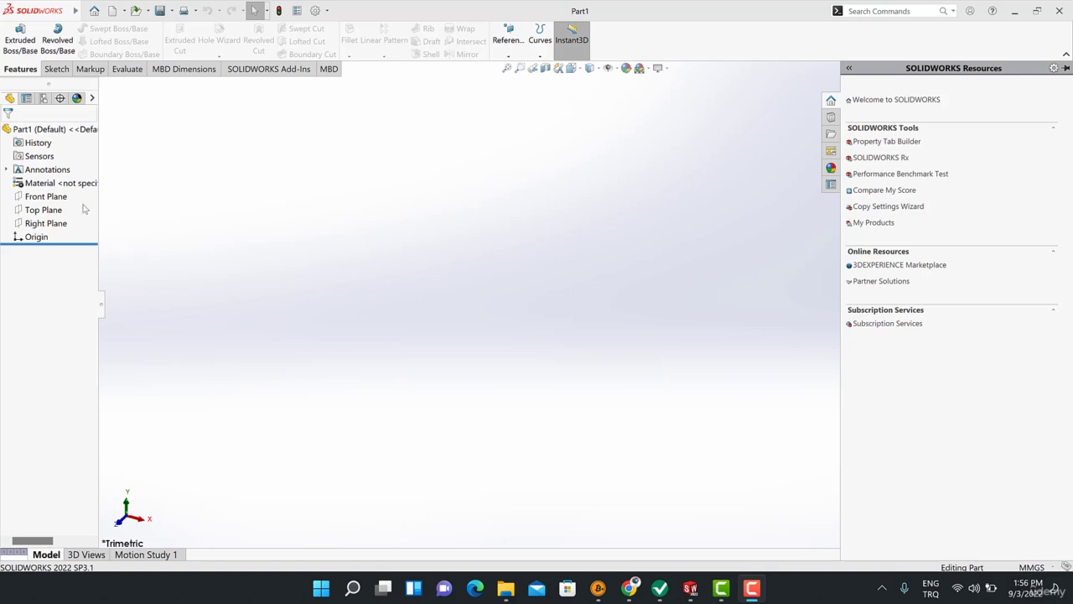
# Step: Start a sketch on the Front Plane and draw a six-sided polygon centred on the origin, about 66 mm across flats
pyautogui.click(39, 198)
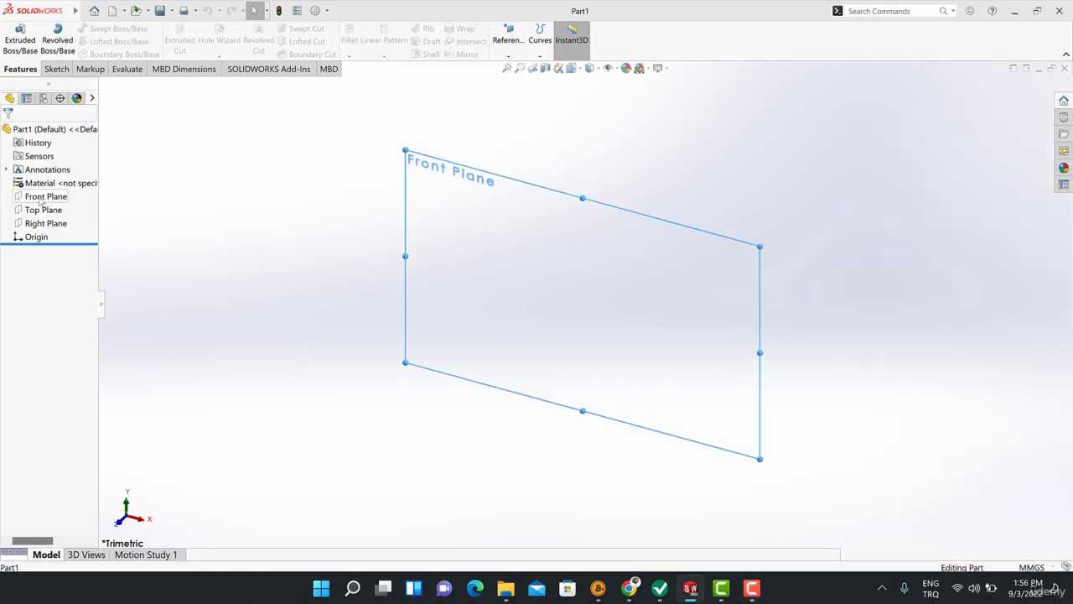
pyautogui.click(44, 184)
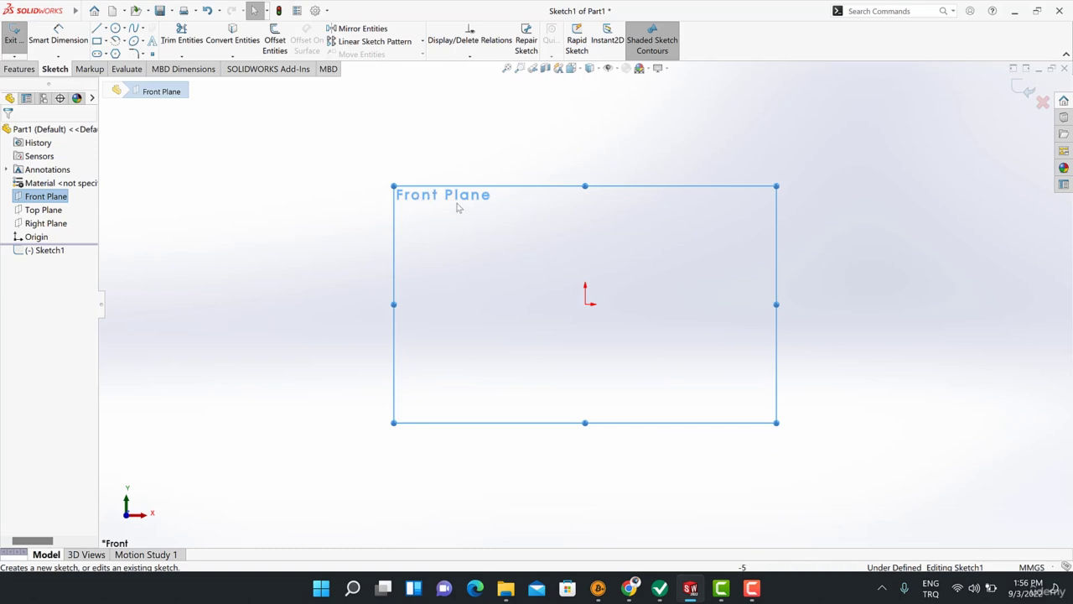
pyautogui.click(116, 53)
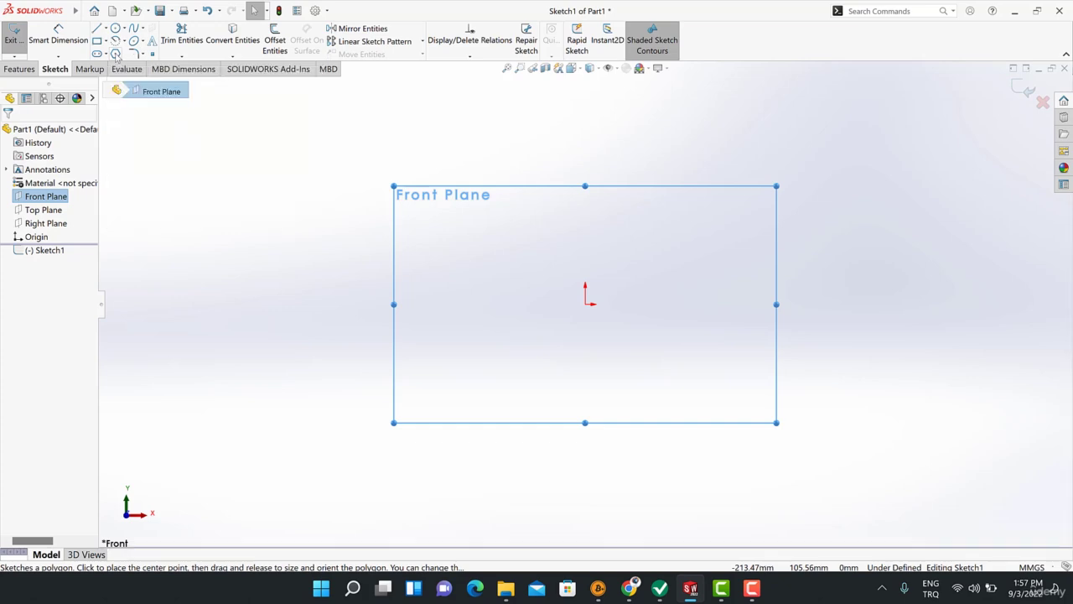
pyautogui.click(587, 306)
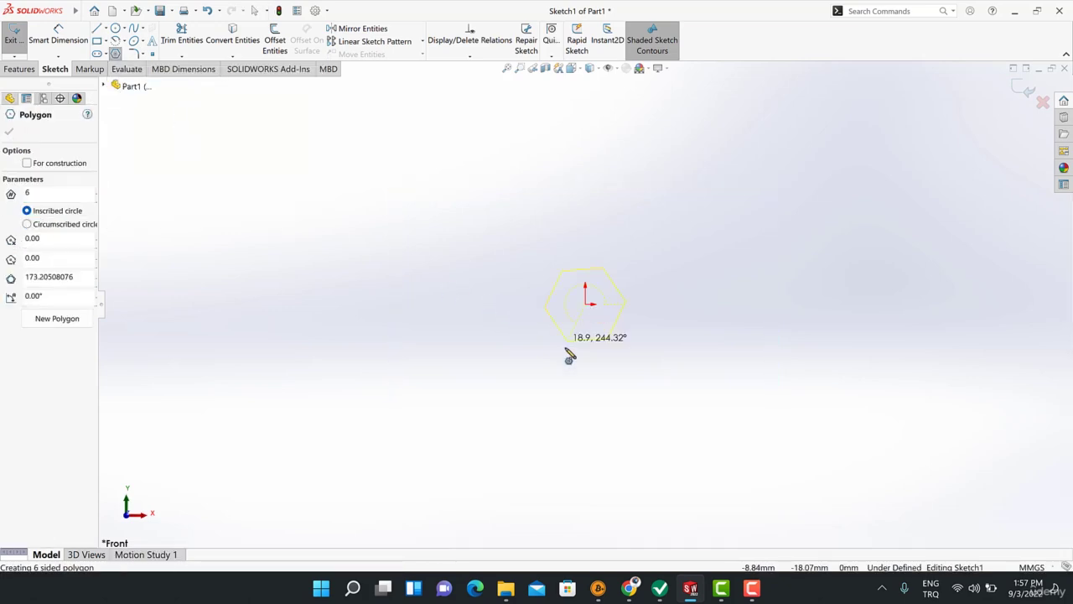
pyautogui.click(584, 388)
pyautogui.press('Escape')
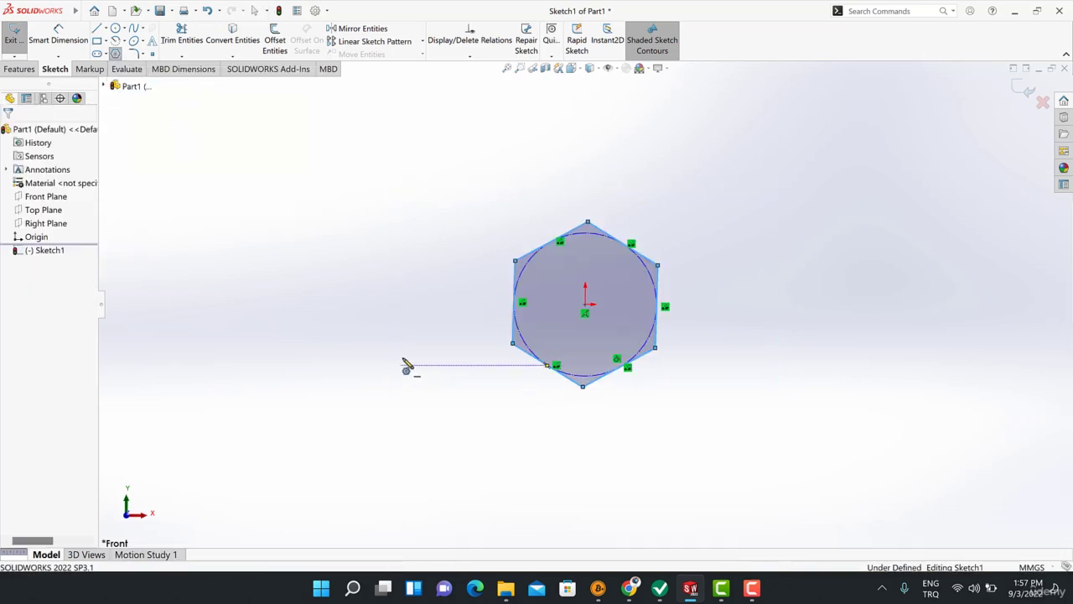
# Step: Make the hexagon's upper edge horizontal
pyautogui.click(578, 232)
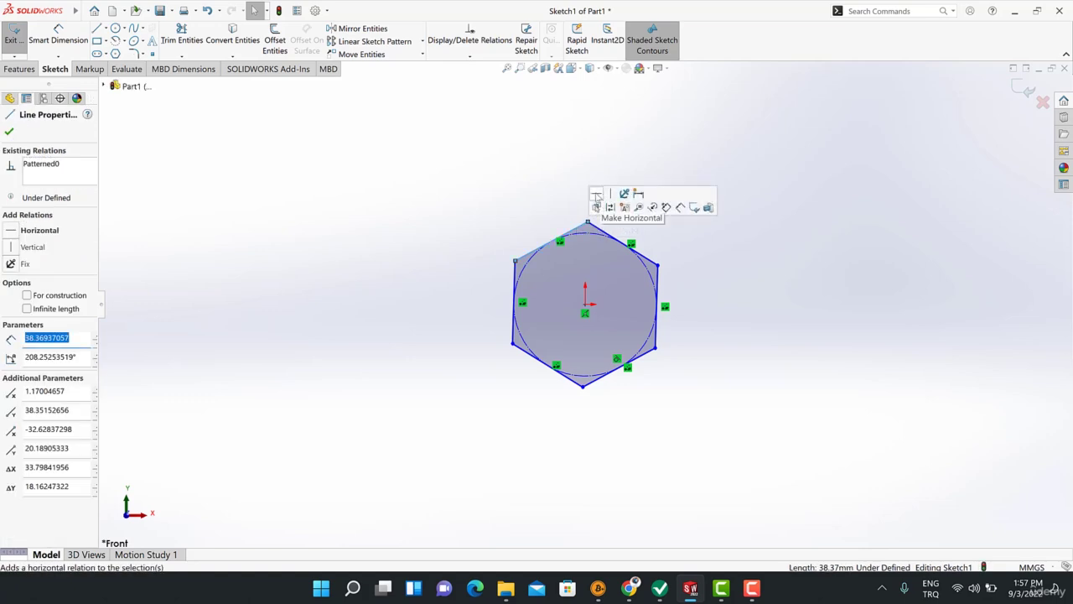
pyautogui.click(596, 195)
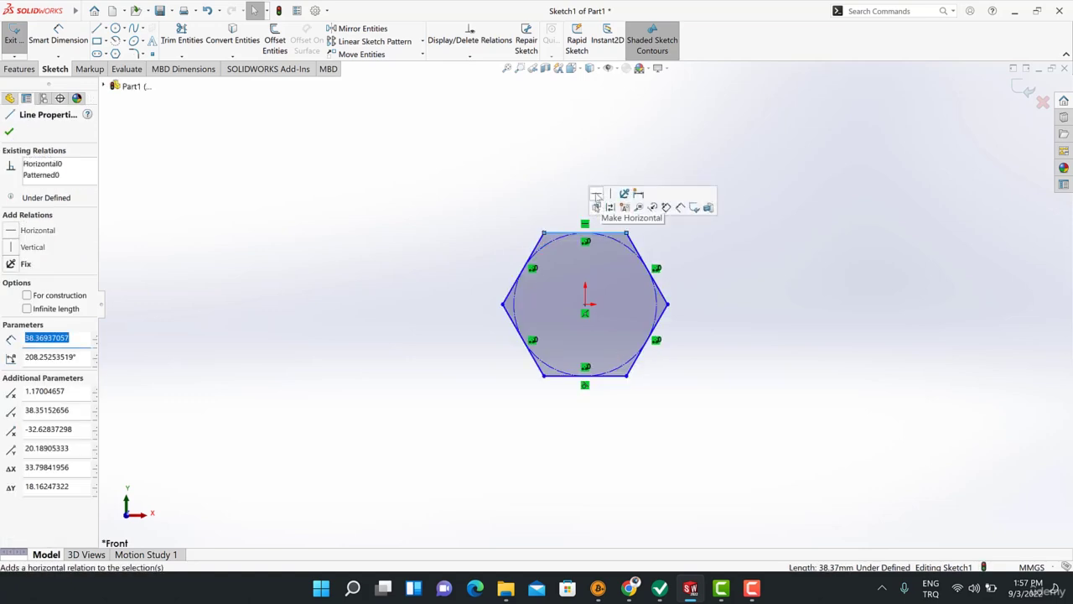
pyautogui.click(526, 192)
# Step: Dimension the hexagon's inscribed circle to 80 mm diameter and place the dimension clear of the profile
pyautogui.click(55, 33)
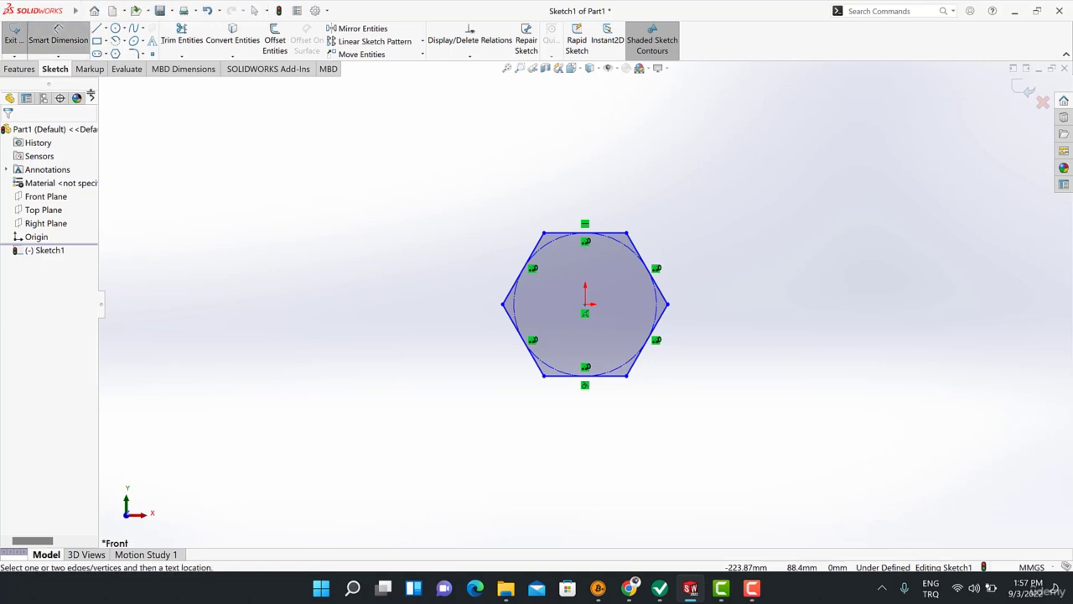
pyautogui.click(515, 307)
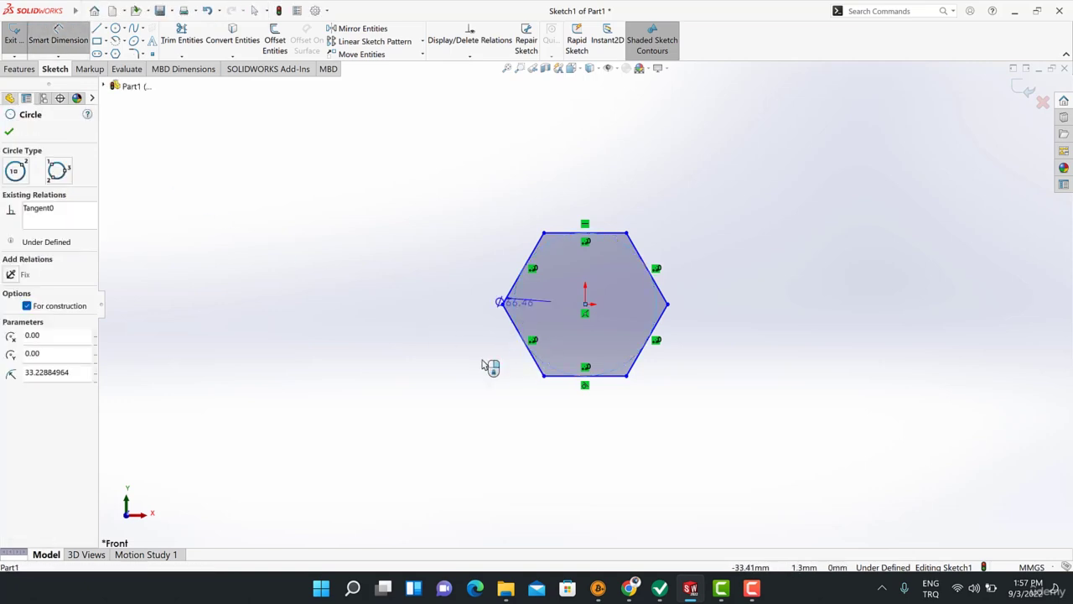
pyautogui.click(466, 363)
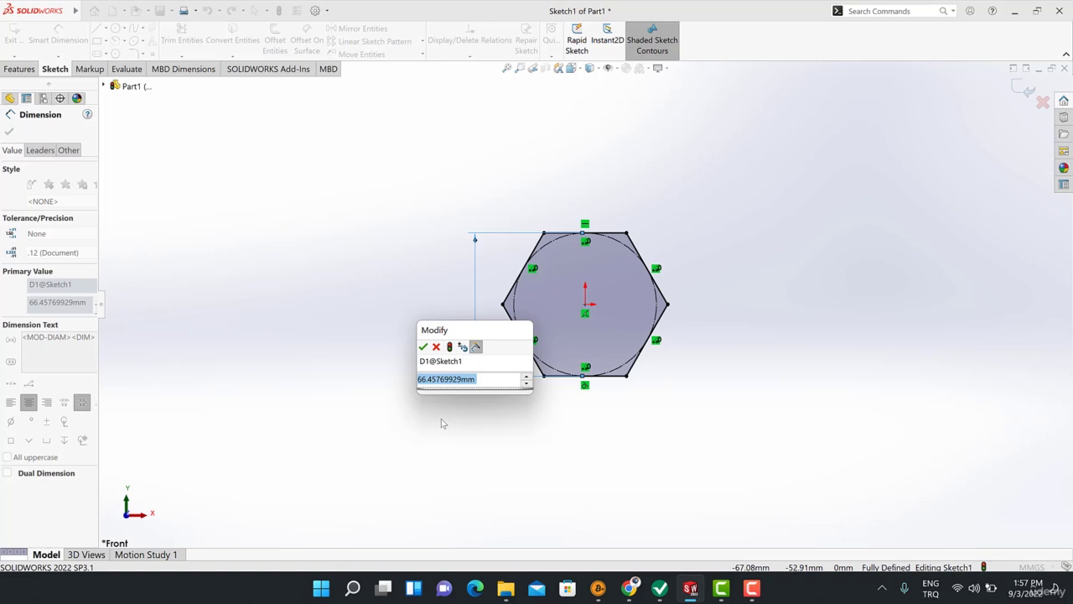
pyautogui.write('80')
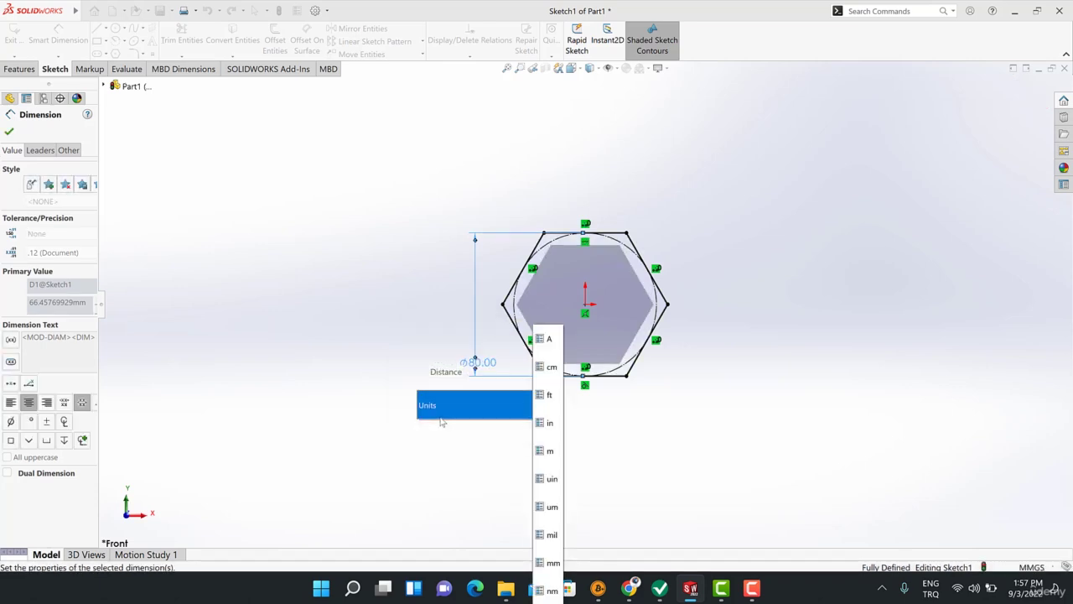
pyautogui.press('Return')
pyautogui.moveTo(472, 367); pyautogui.dragTo(428, 316)
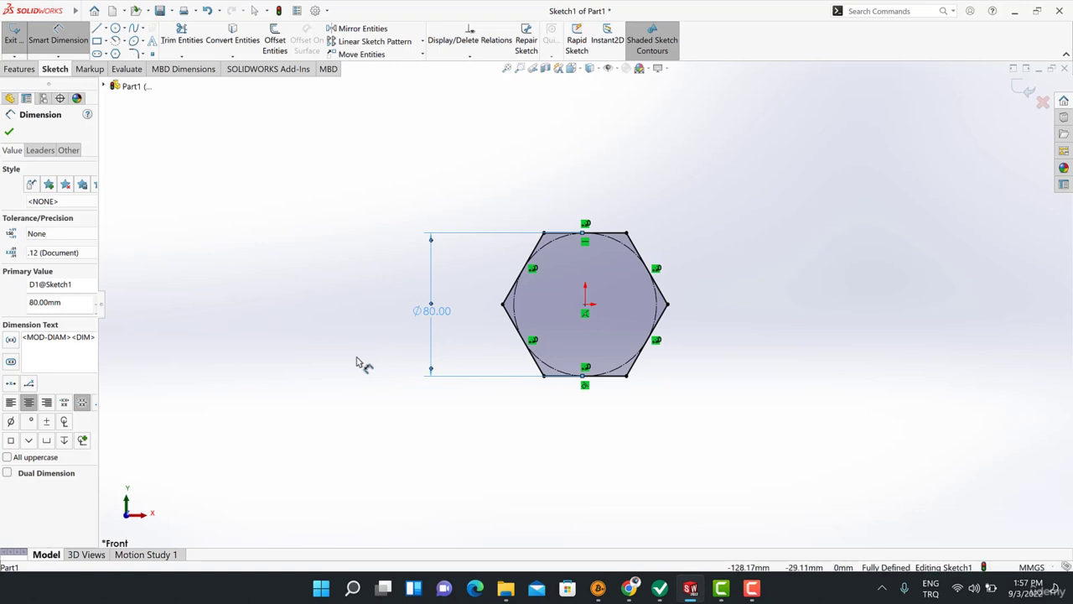
pyautogui.press('Escape')
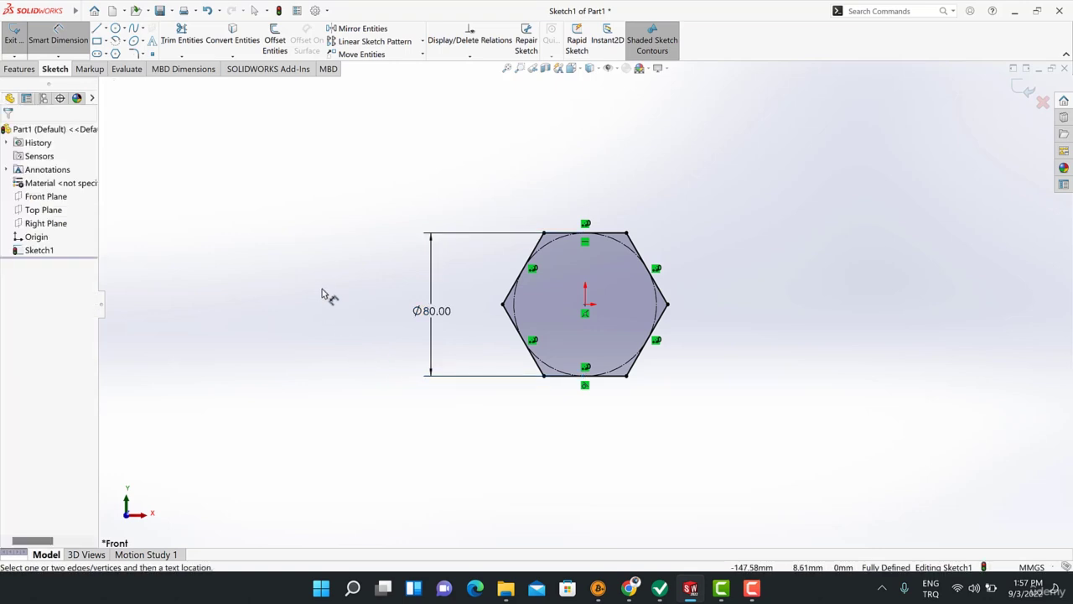
pyautogui.press('Escape')
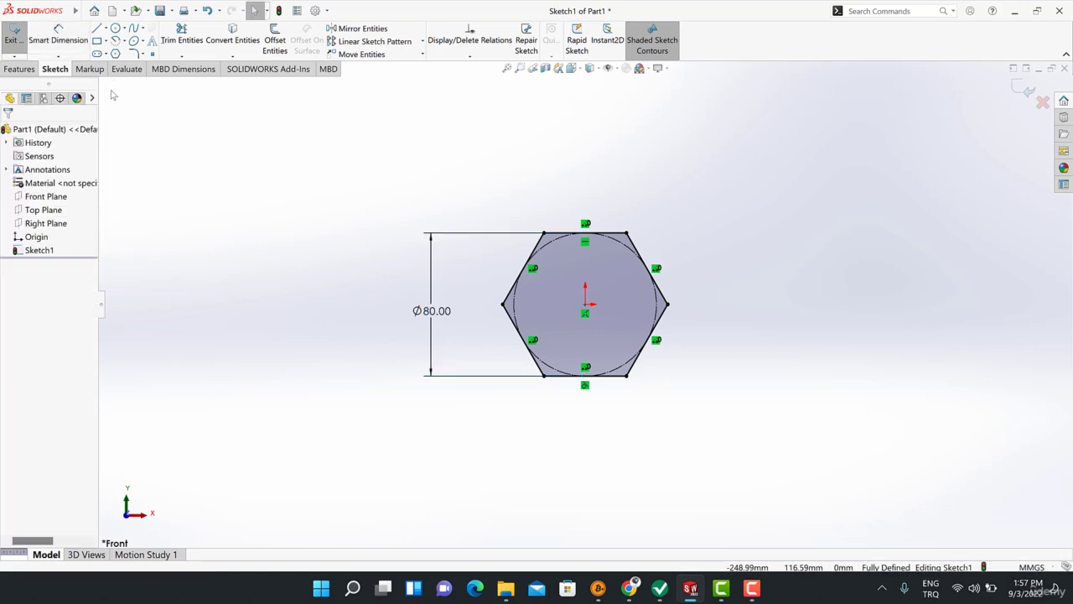
# Step: Extrude the hexagon sketch as a blind boss with a depth of 50 mm
pyautogui.click(20, 69)
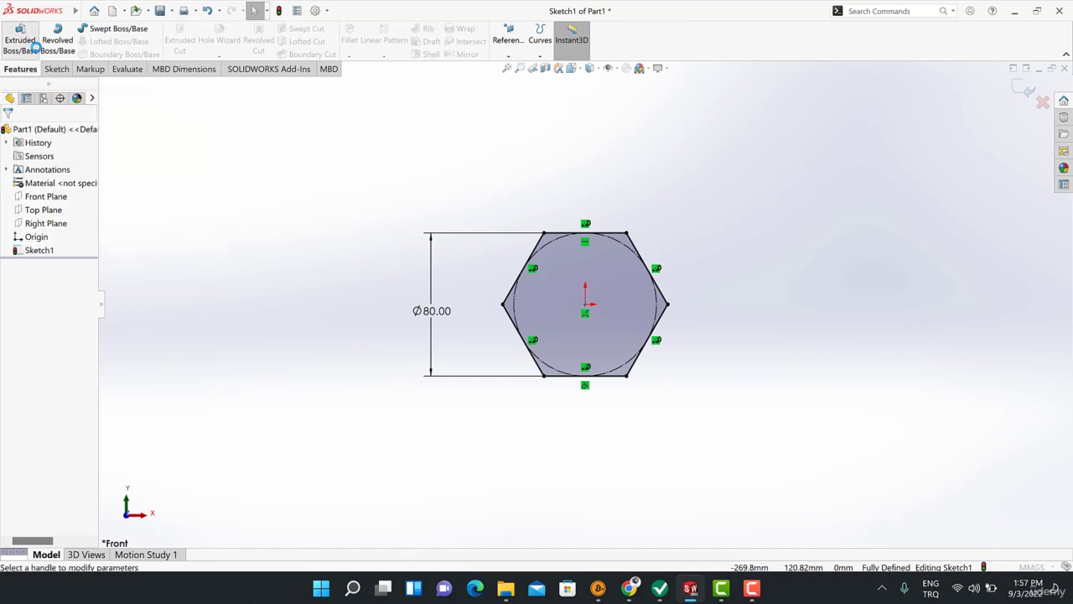
pyautogui.click(19, 38)
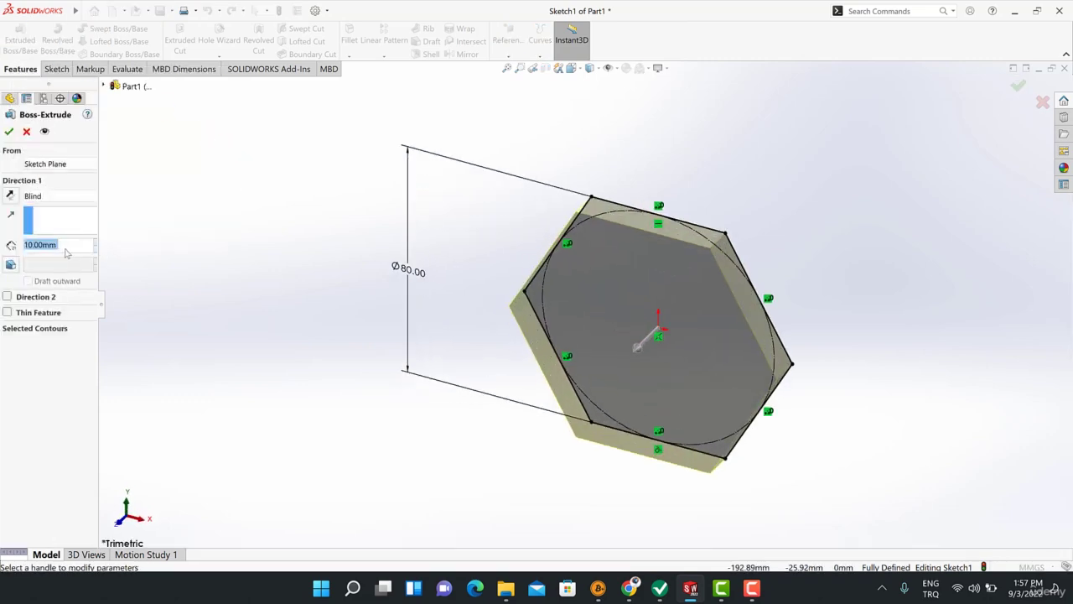
pyautogui.write('30')
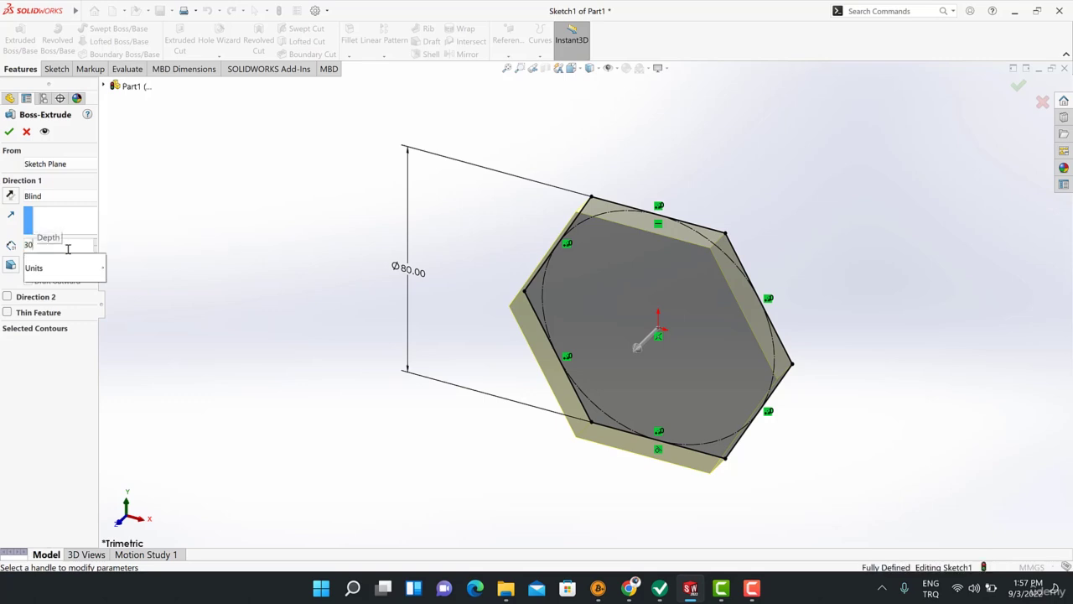
pyautogui.press('Return')
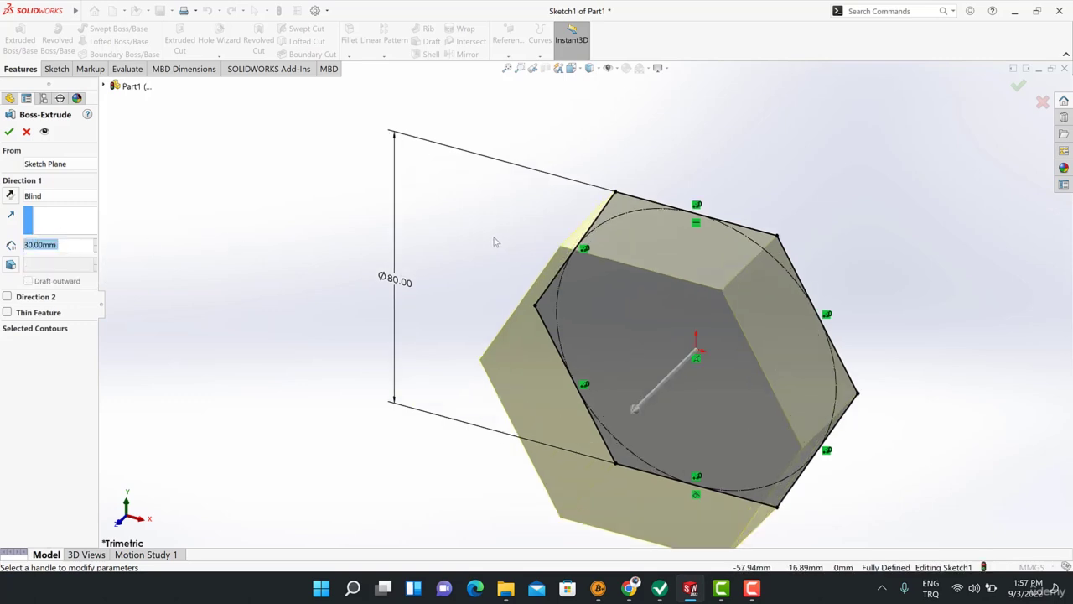
pyautogui.scroll(4, 495, 241)
pyautogui.moveTo(738, 372); pyautogui.dragTo(639, 427, button='middle')
pyautogui.scroll(-2, 680, 351)
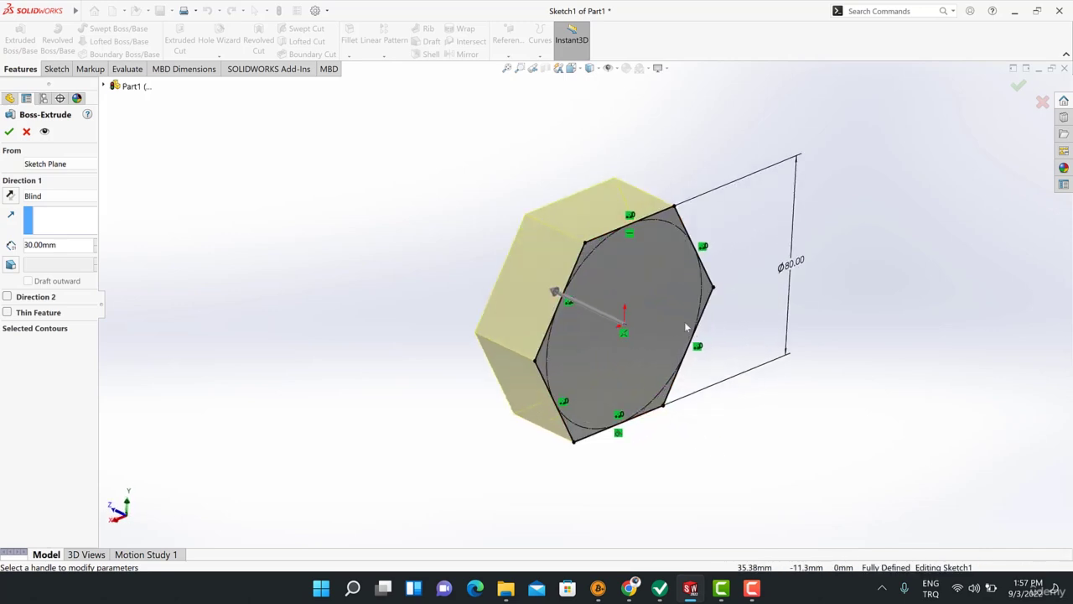
pyautogui.write('50')
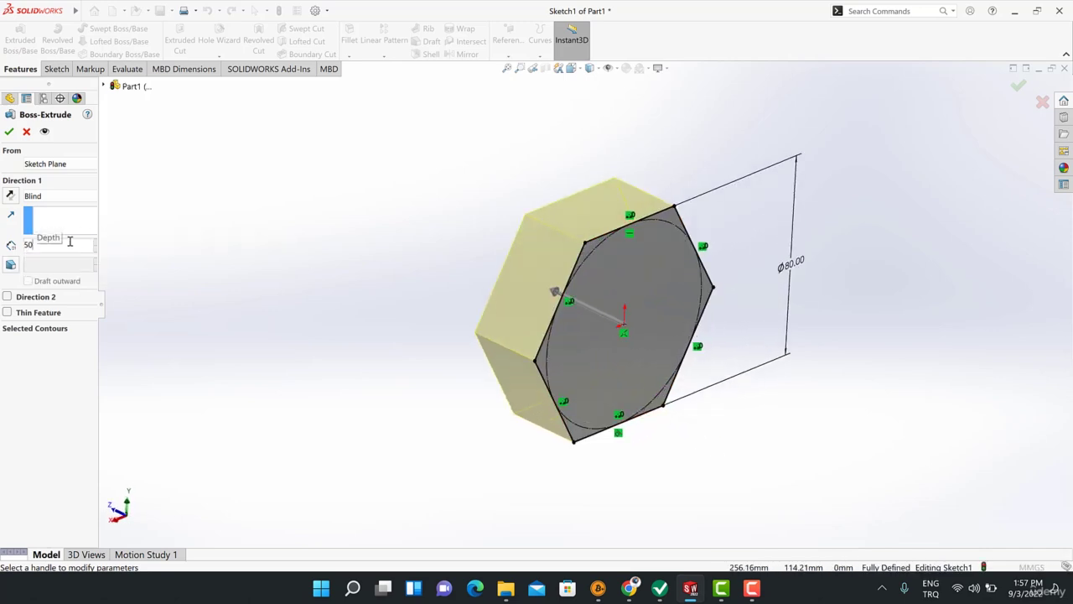
pyautogui.press('Return')
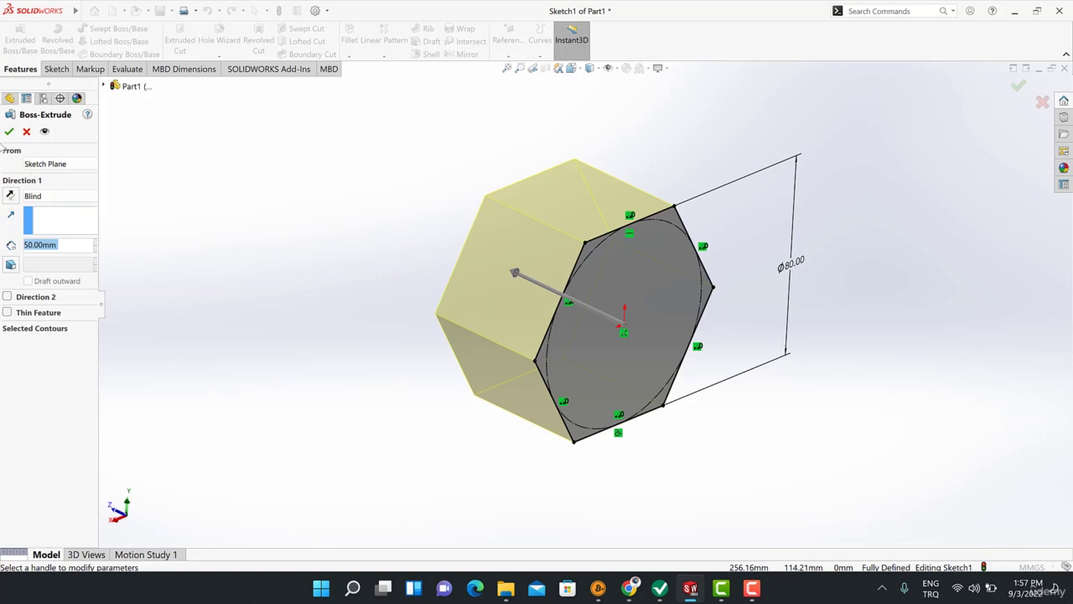
pyautogui.click(9, 131)
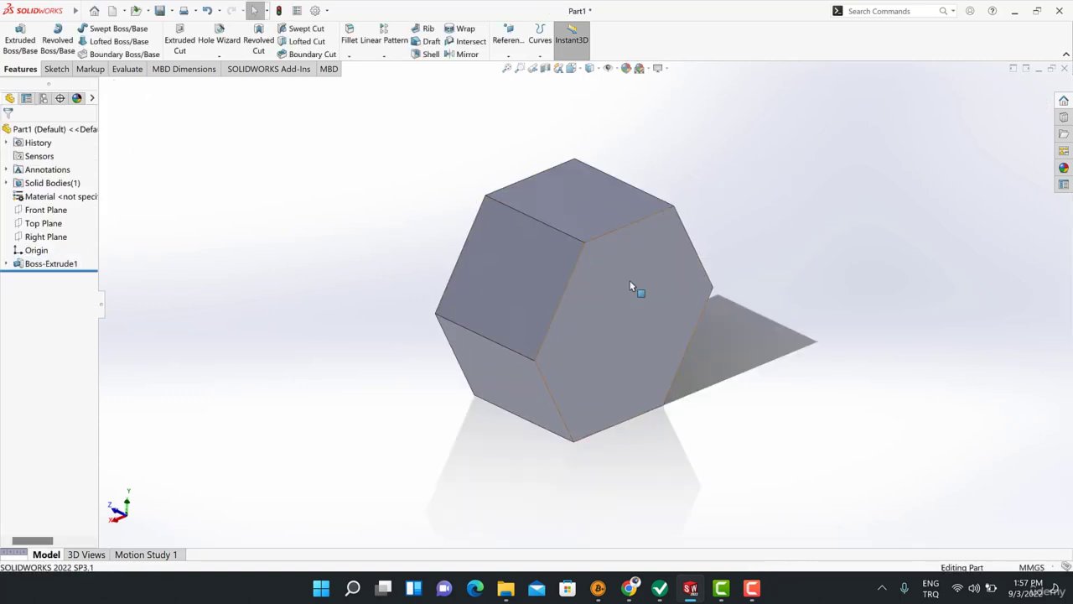
# Step: Start a new sketch on the Front Plane and draw a circle of about 52 mm radius centred on the origin
pyautogui.click(50, 213)
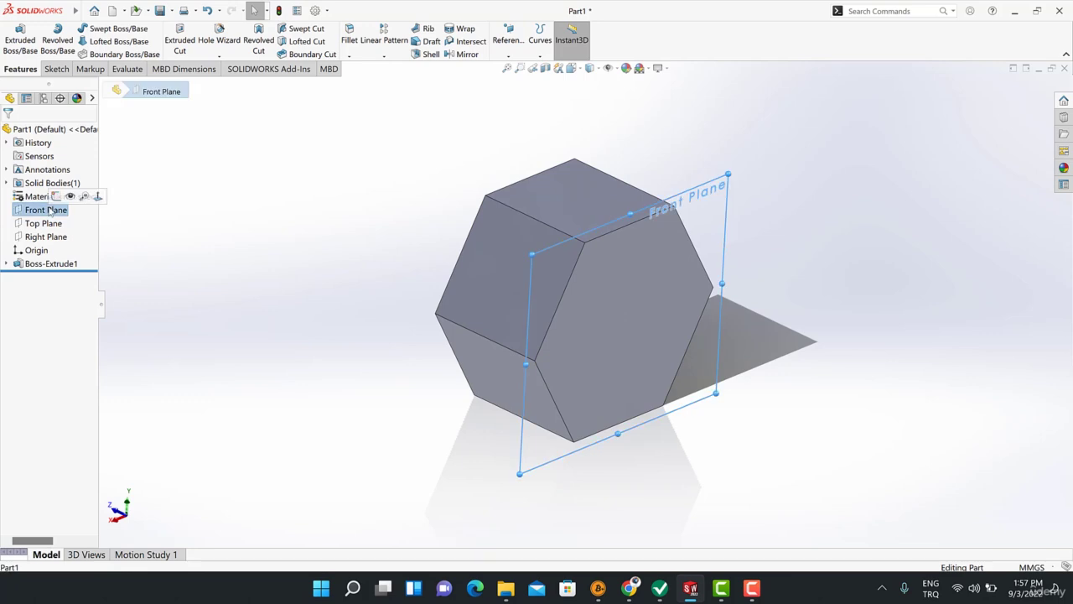
pyautogui.click(57, 195)
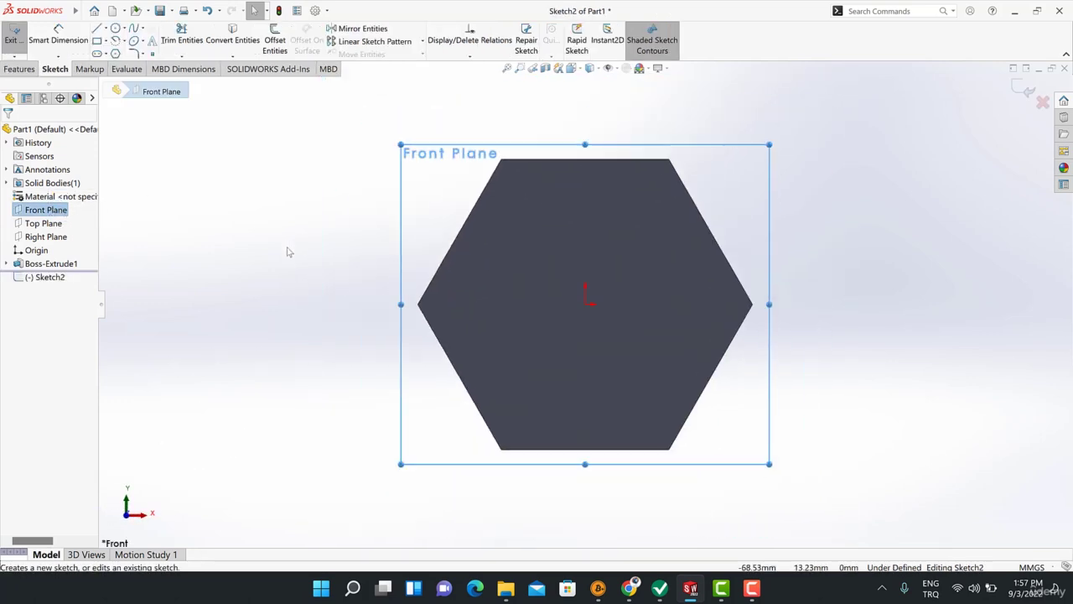
pyautogui.click(116, 28)
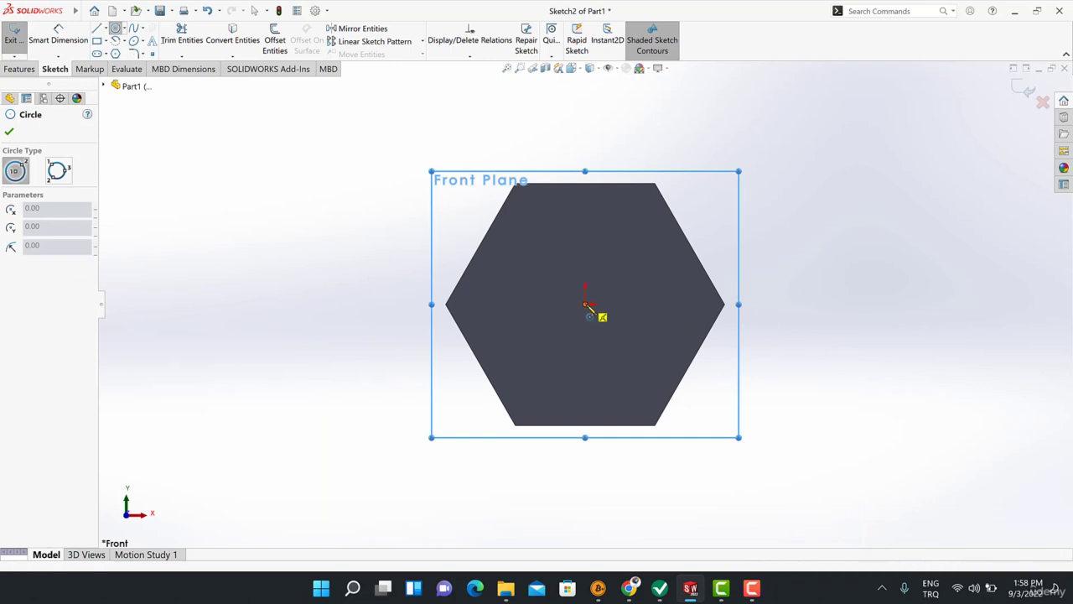
pyautogui.click(587, 306)
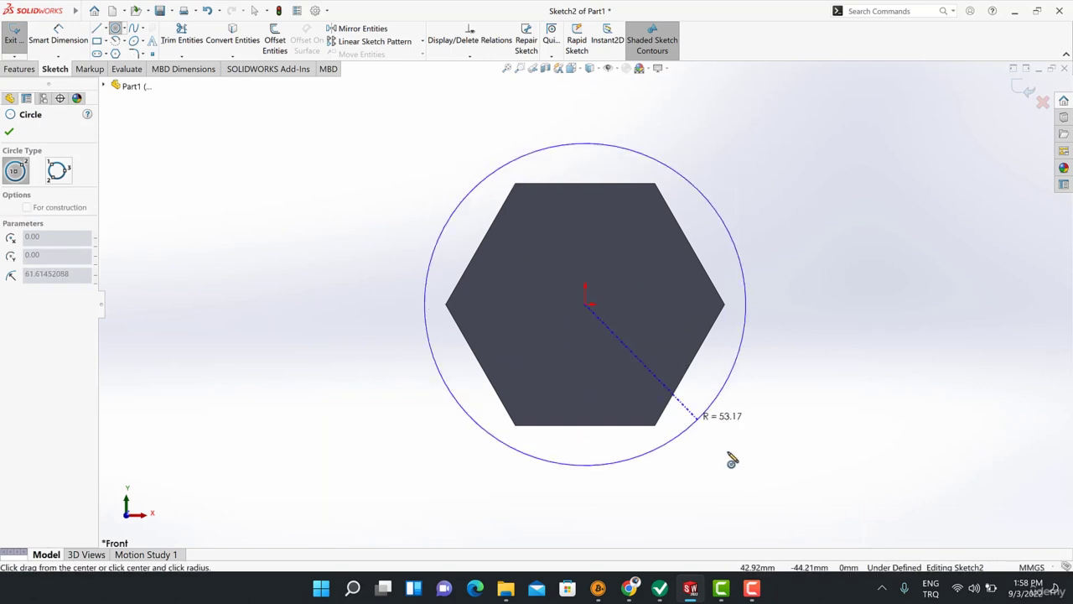
pyautogui.click(706, 409)
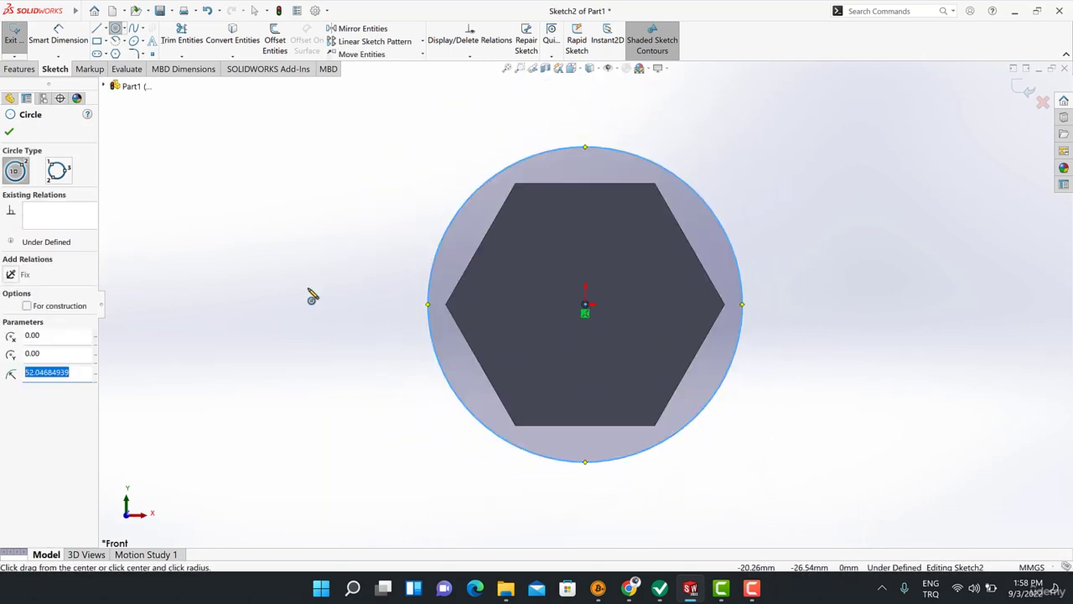
# Step: Dimension the circle around the hexagon to 100 mm diameter
pyautogui.click(58, 34)
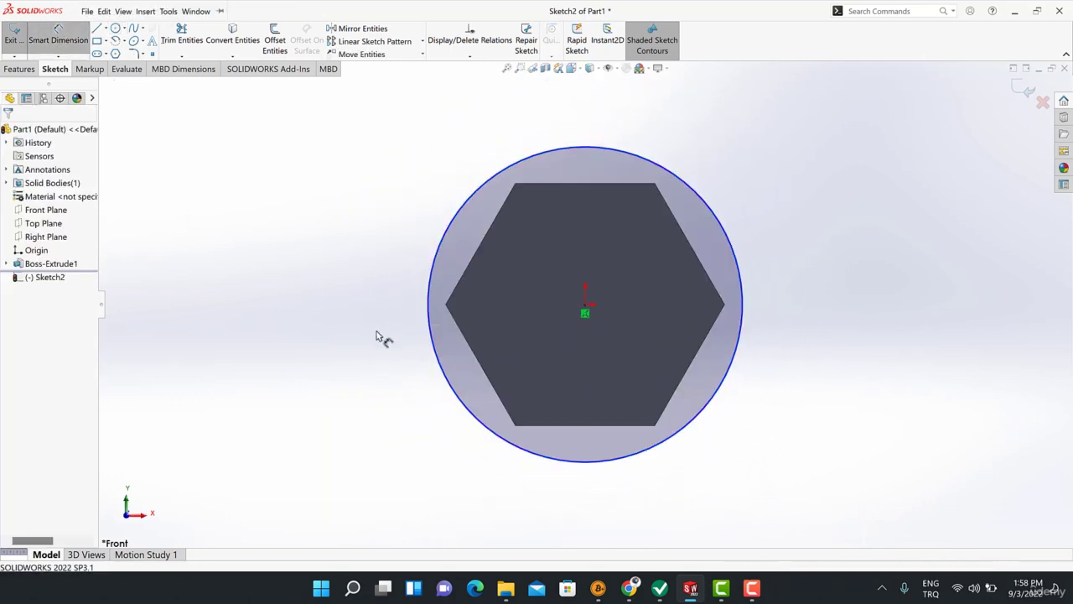
pyautogui.click(428, 329)
pyautogui.click(362, 387)
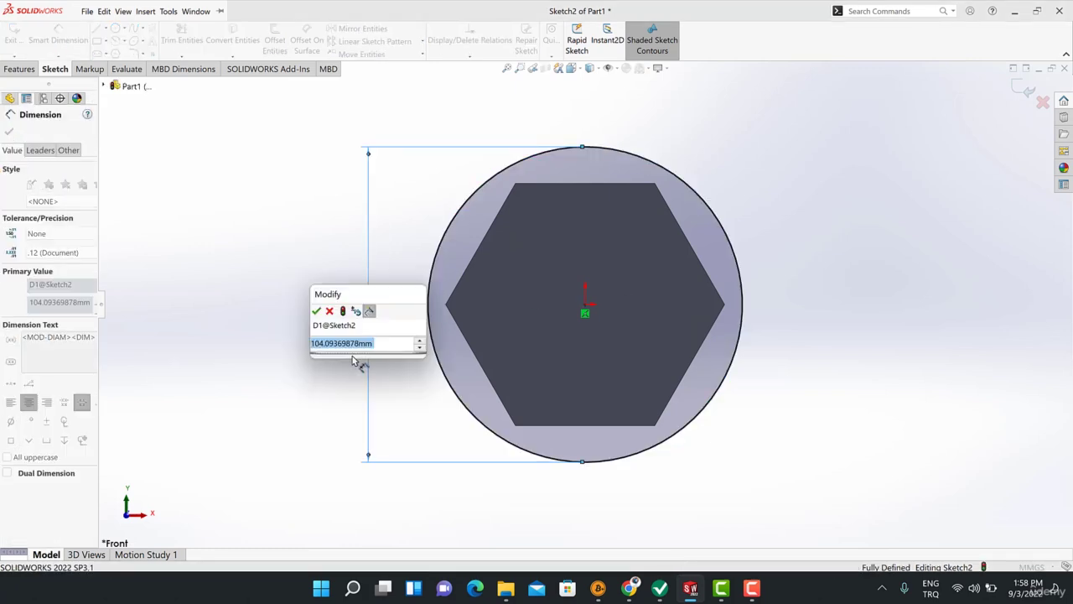
pyautogui.write('100')
pyautogui.press('Return')
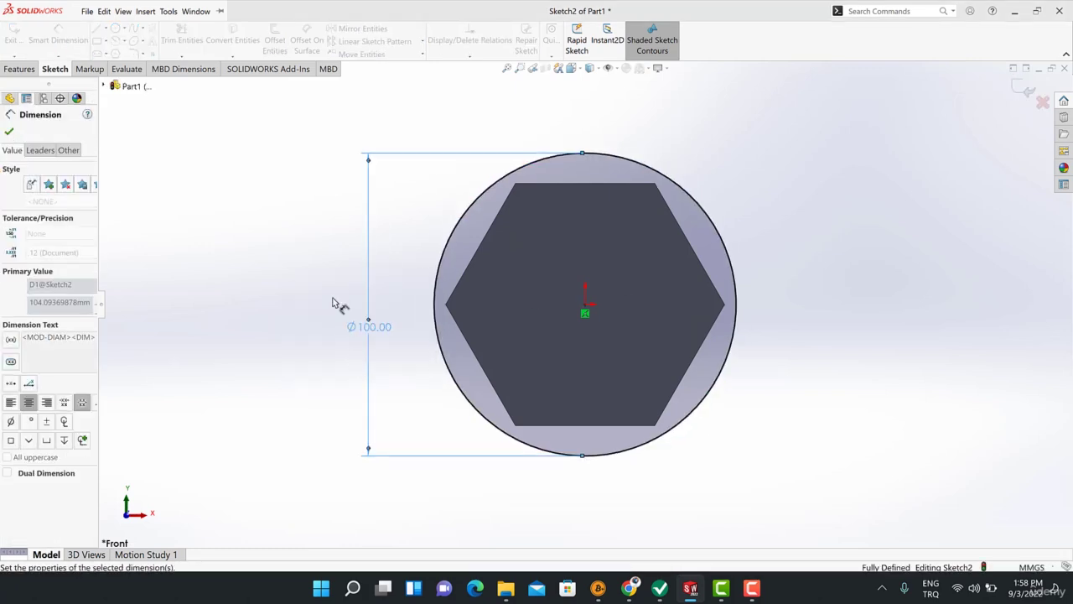
pyautogui.click(276, 259)
# Step: Extrude the 100 mm circle as a blind boss 30 mm deep, reversed to run away from the hexagonal body
pyautogui.moveTo(370, 273); pyautogui.dragTo(364, 299, button='middle')
pyautogui.click(19, 68)
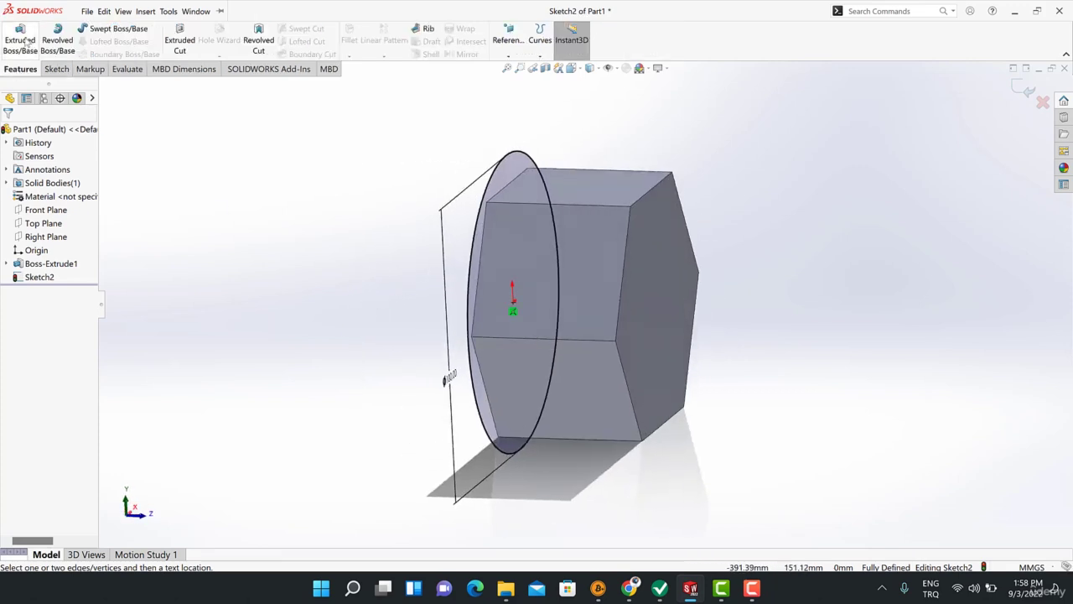
pyautogui.click(26, 41)
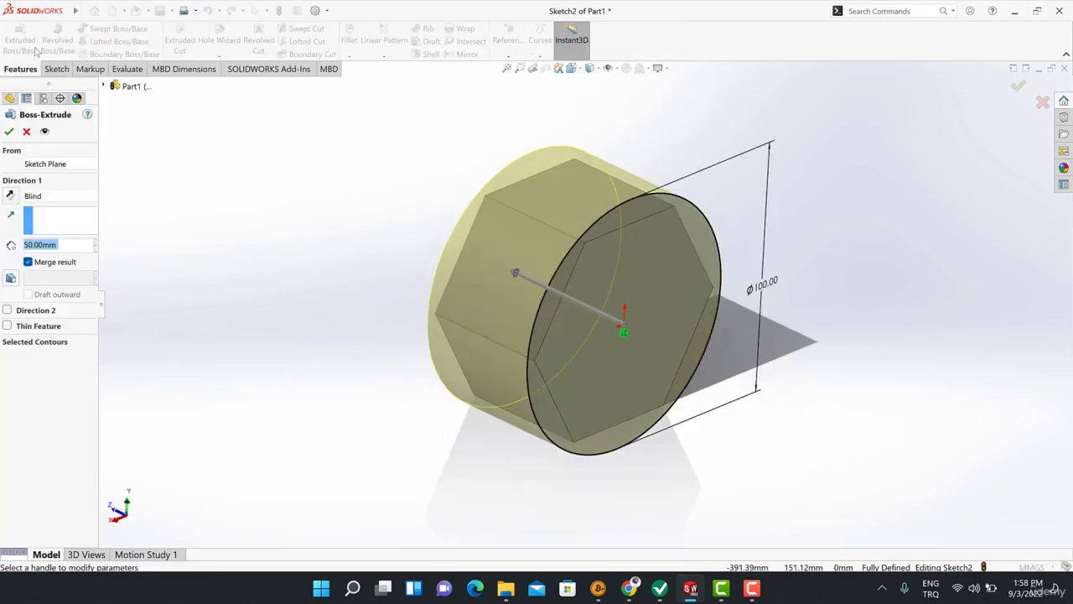
pyautogui.click(11, 195)
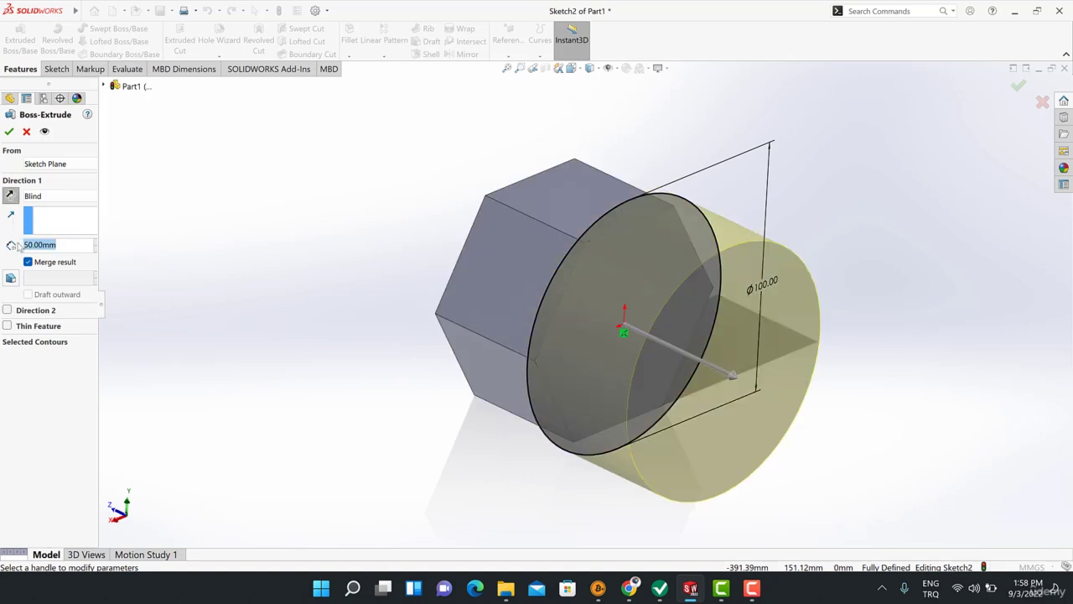
pyautogui.write('30')
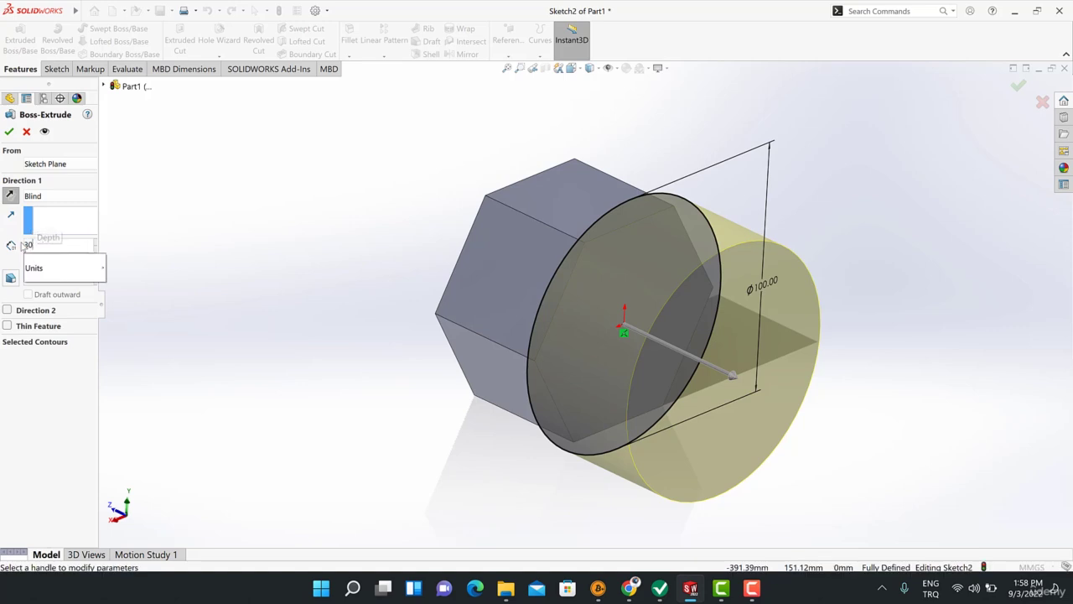
pyautogui.press('Return')
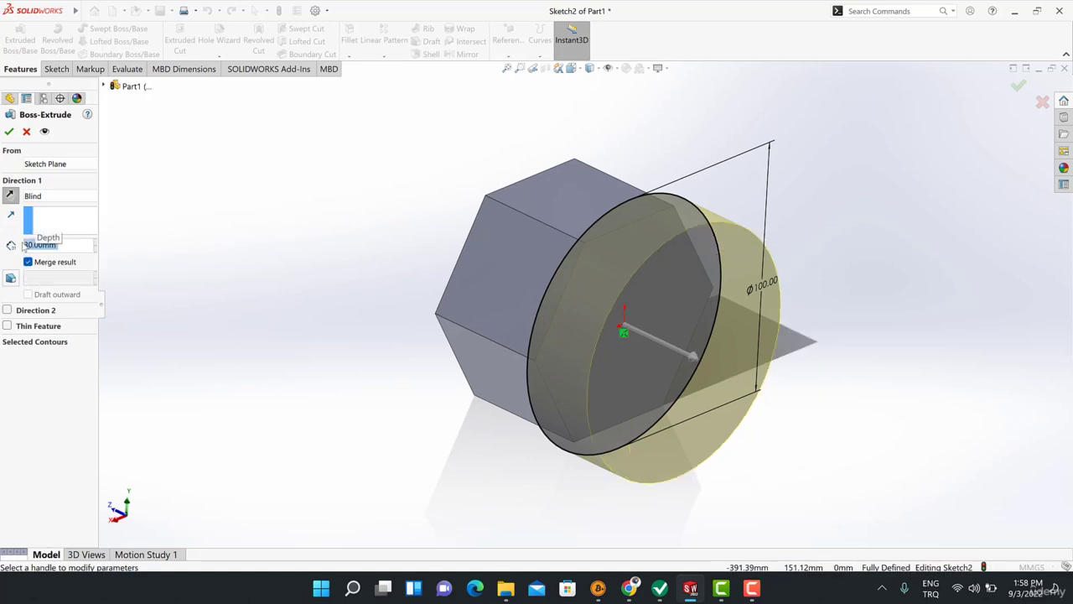
pyautogui.click(9, 132)
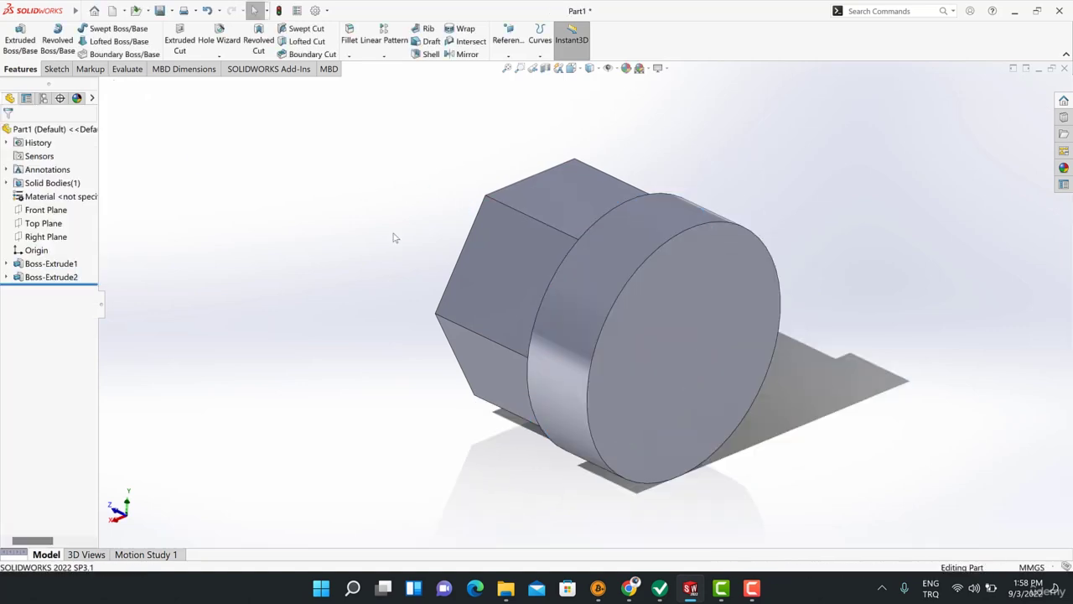
# Step: Start a new sketch on the flat hexagonal end face of the first extrusion
pyautogui.moveTo(395, 235); pyautogui.dragTo(657, 322, button='middle')
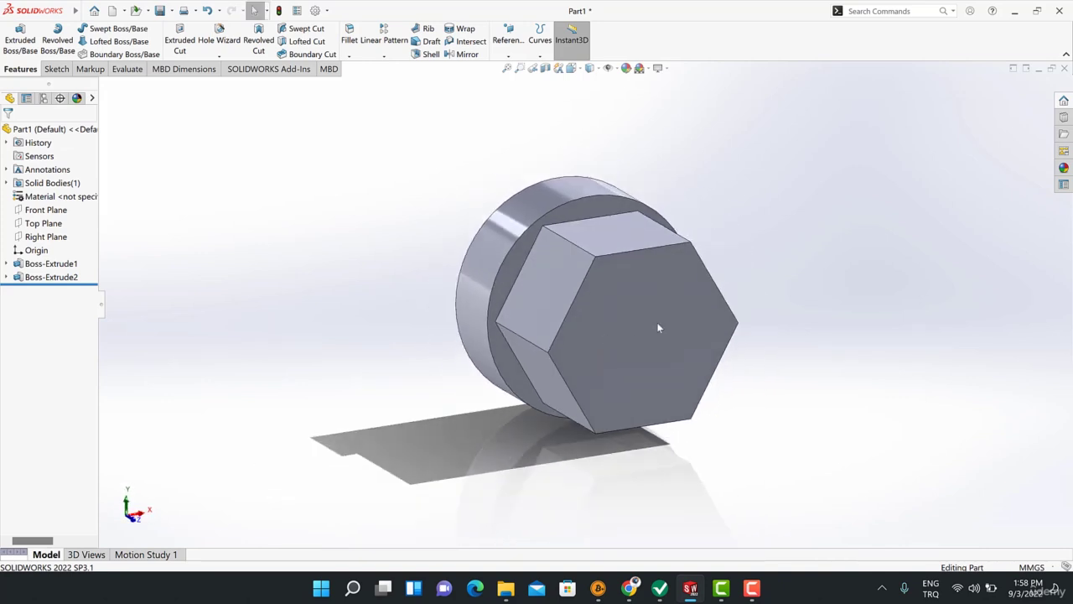
pyautogui.click(659, 327)
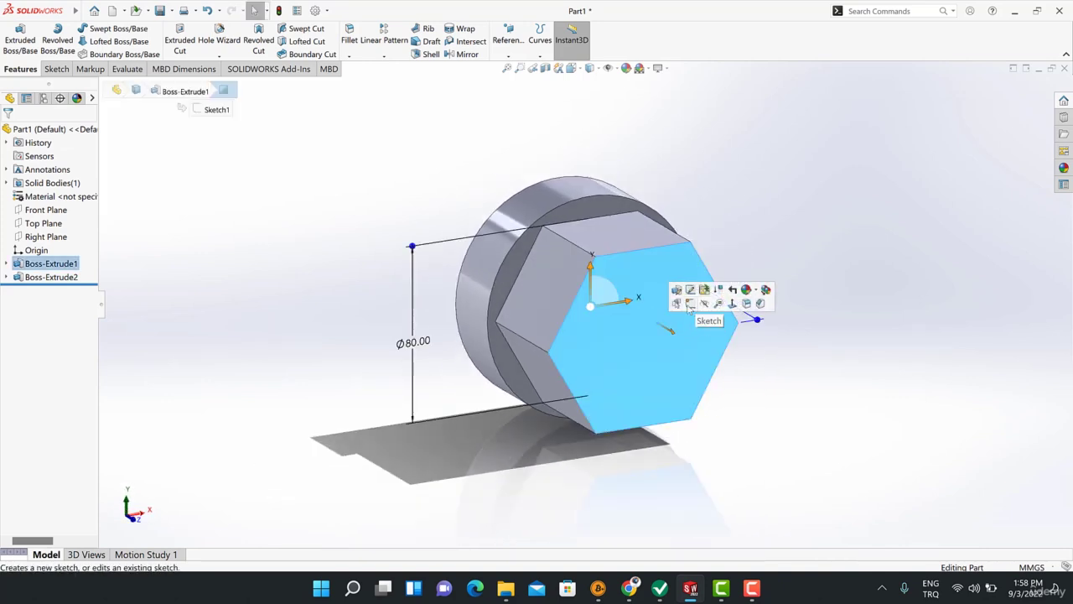
pyautogui.click(481, 266)
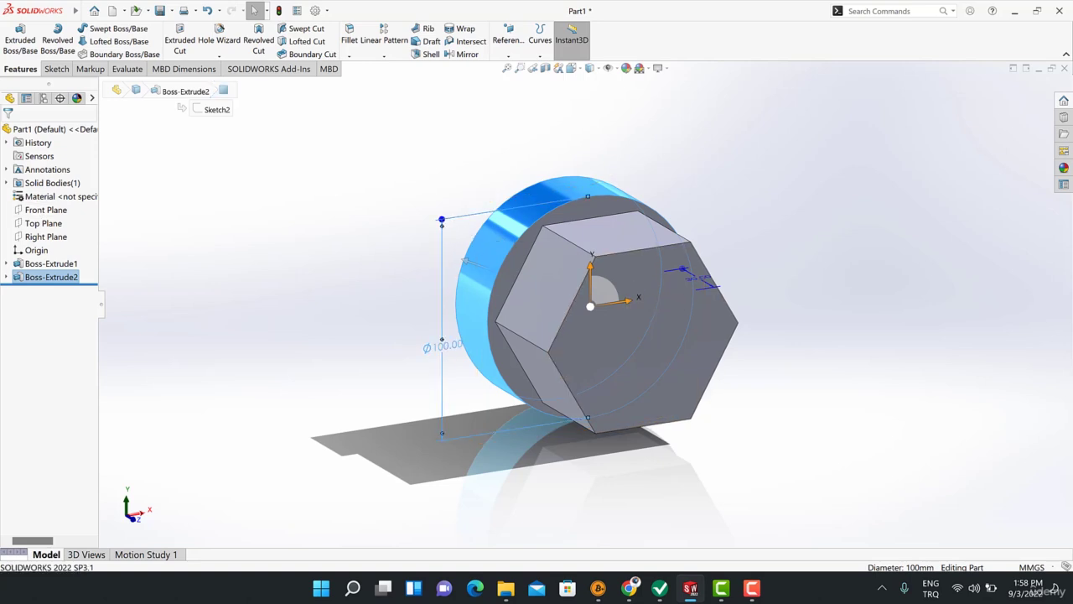
pyautogui.click(443, 346)
pyautogui.click(219, 249)
pyautogui.click(634, 336)
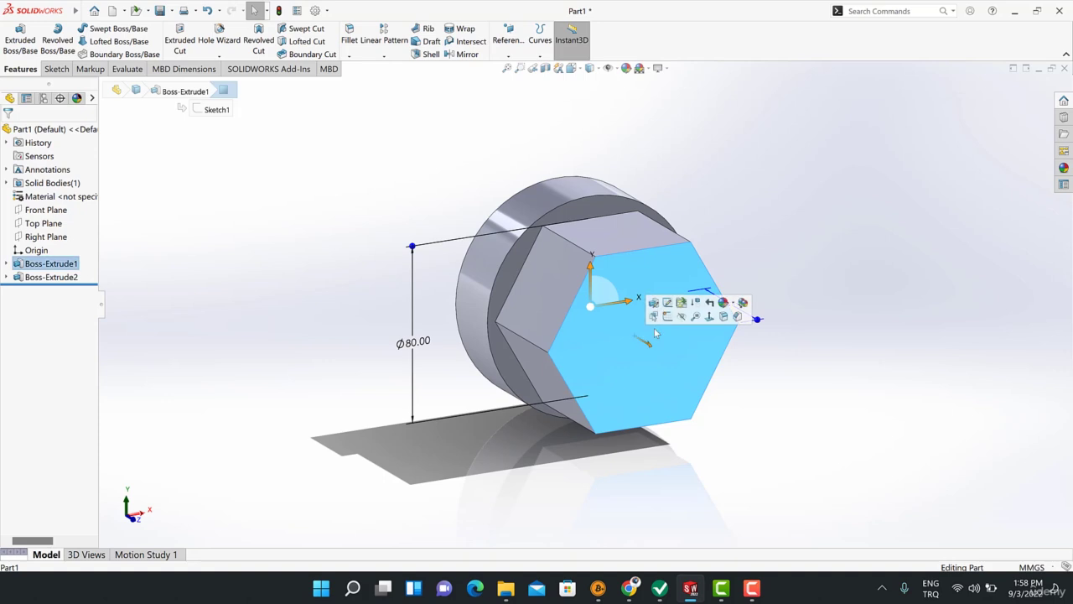
pyautogui.click(668, 316)
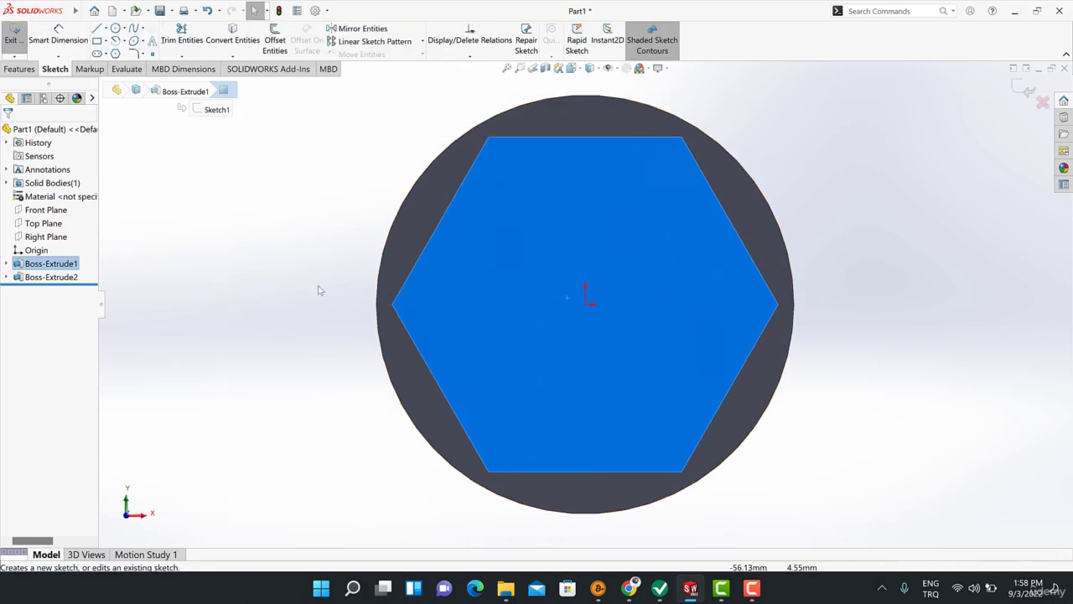
pyautogui.click(97, 54)
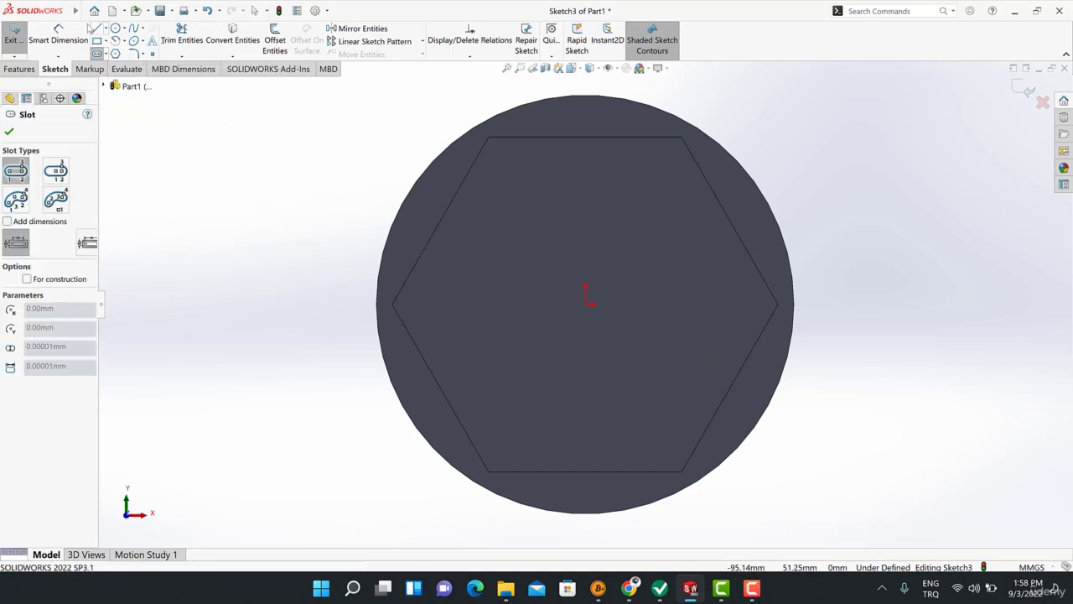
pyautogui.press('Escape')
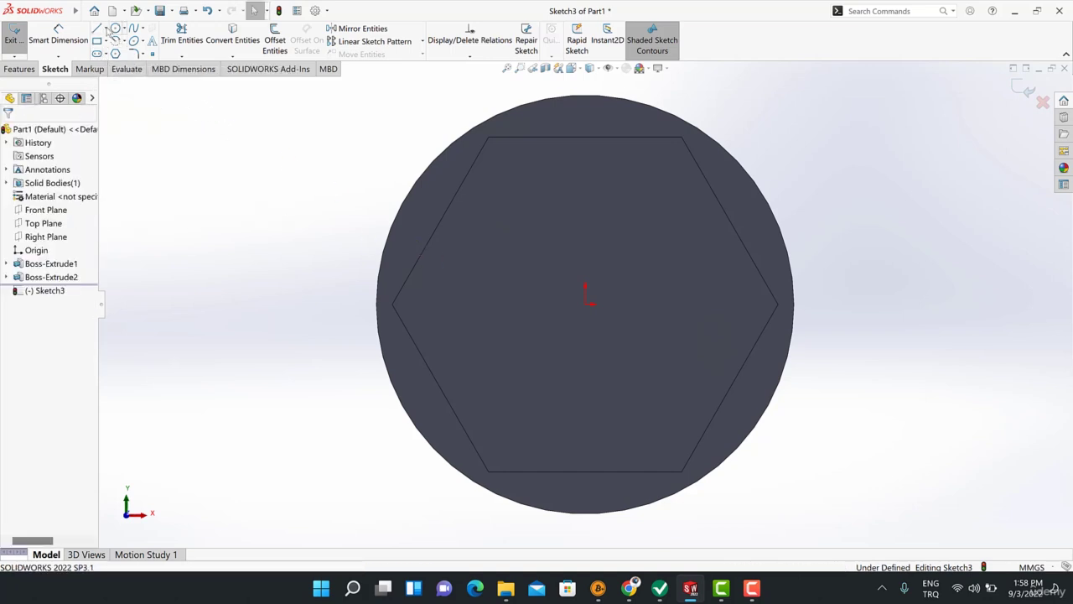
pyautogui.click(106, 30)
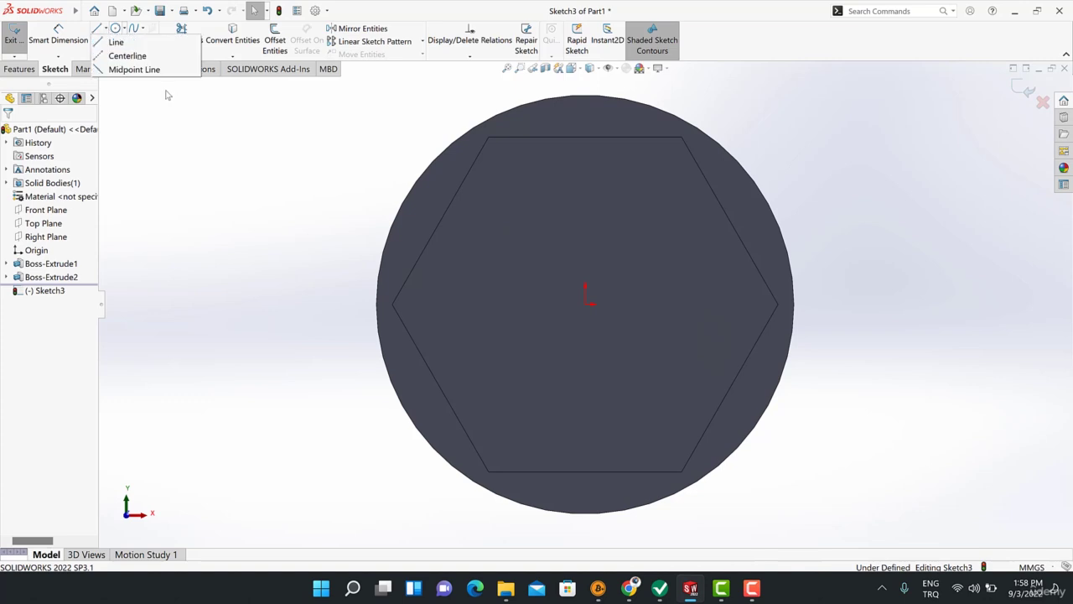
pyautogui.click(175, 172)
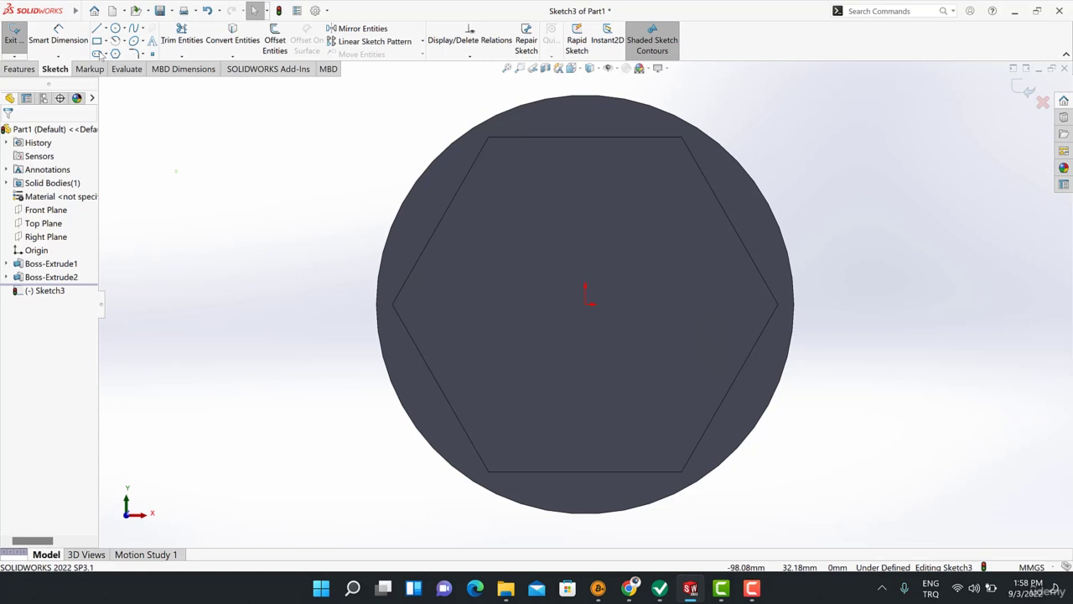
# Step: Sketch a horizontal straight slot across the origin, about 40 mm between arc centres and about 17 mm wide
pyautogui.click(98, 53)
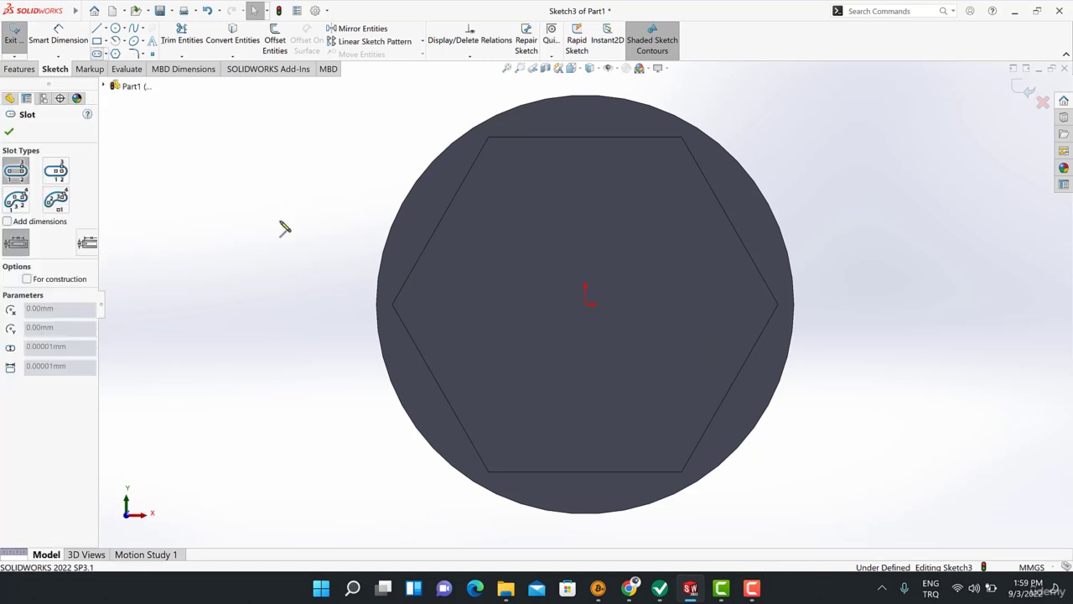
pyautogui.click(587, 302)
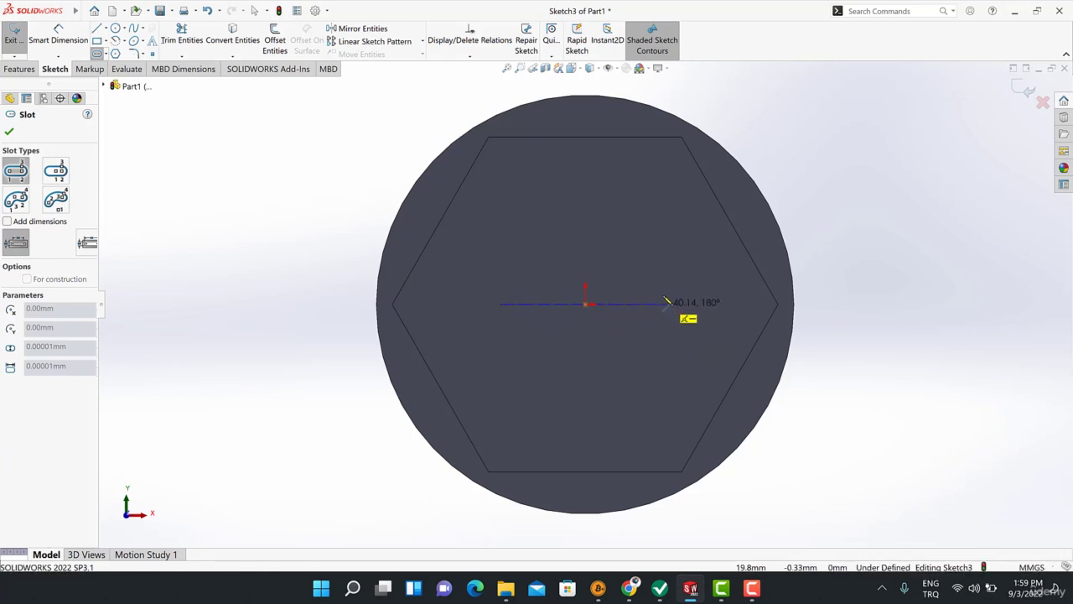
pyautogui.click(668, 302)
pyautogui.click(654, 267)
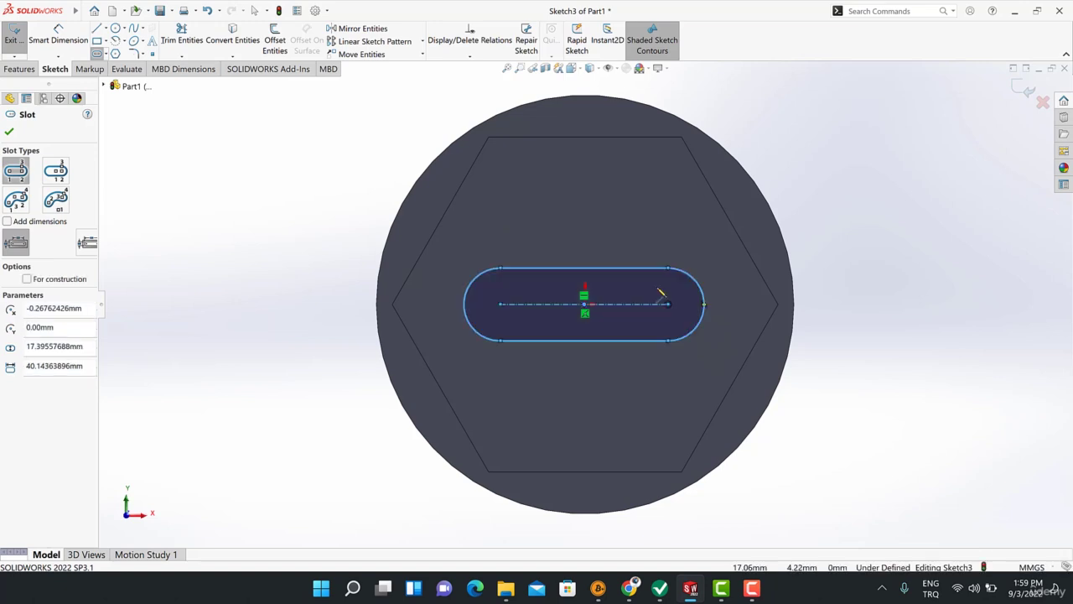
pyautogui.press('Escape')
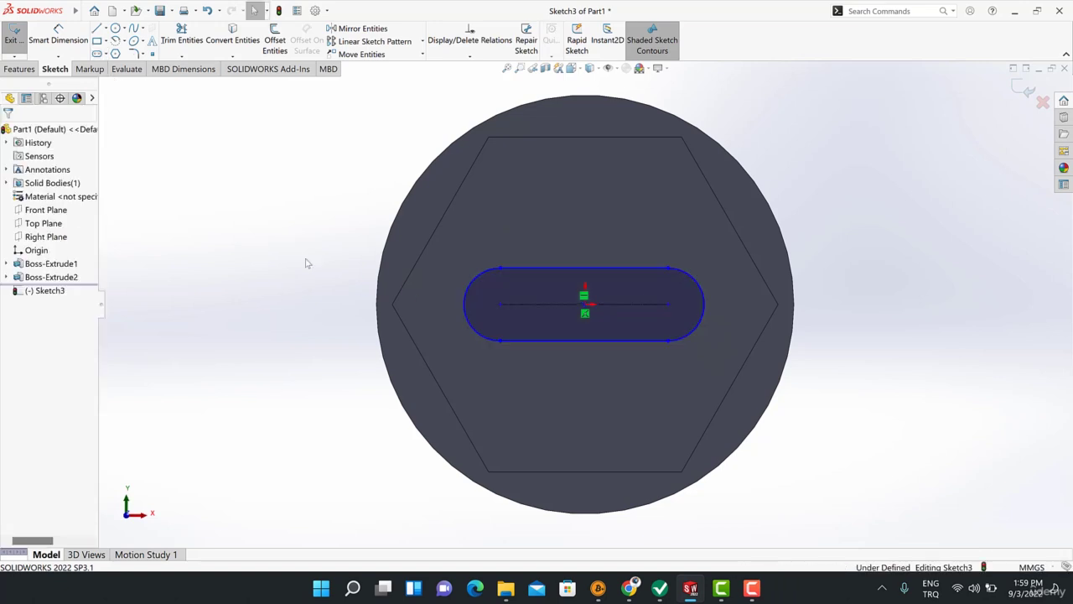
# Step: Apply a horizontal relation to the slot's centreline and clear the selection
pyautogui.click(537, 340)
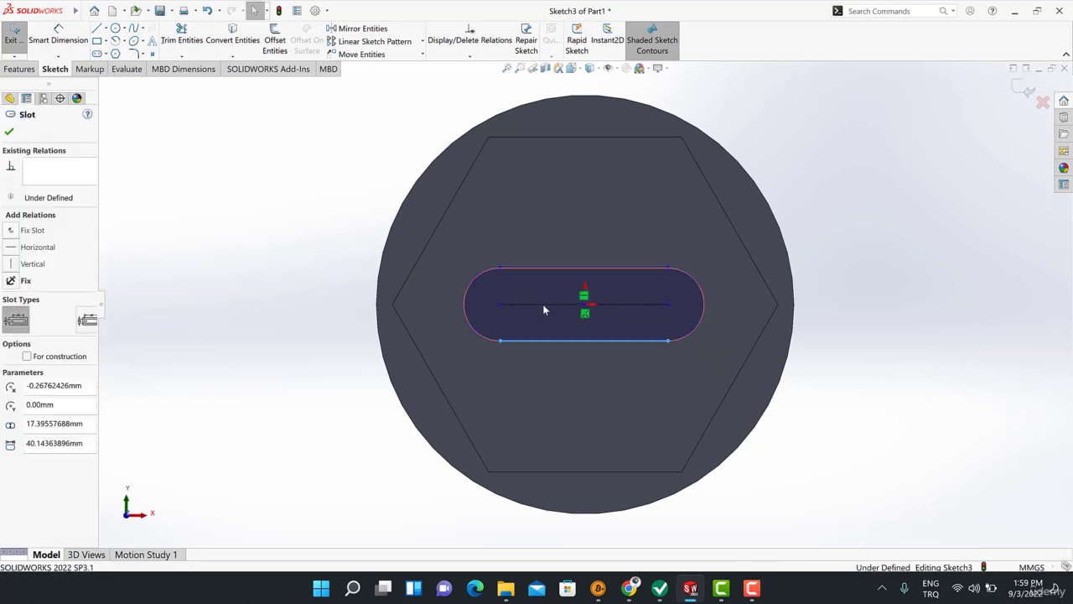
pyautogui.click(548, 308)
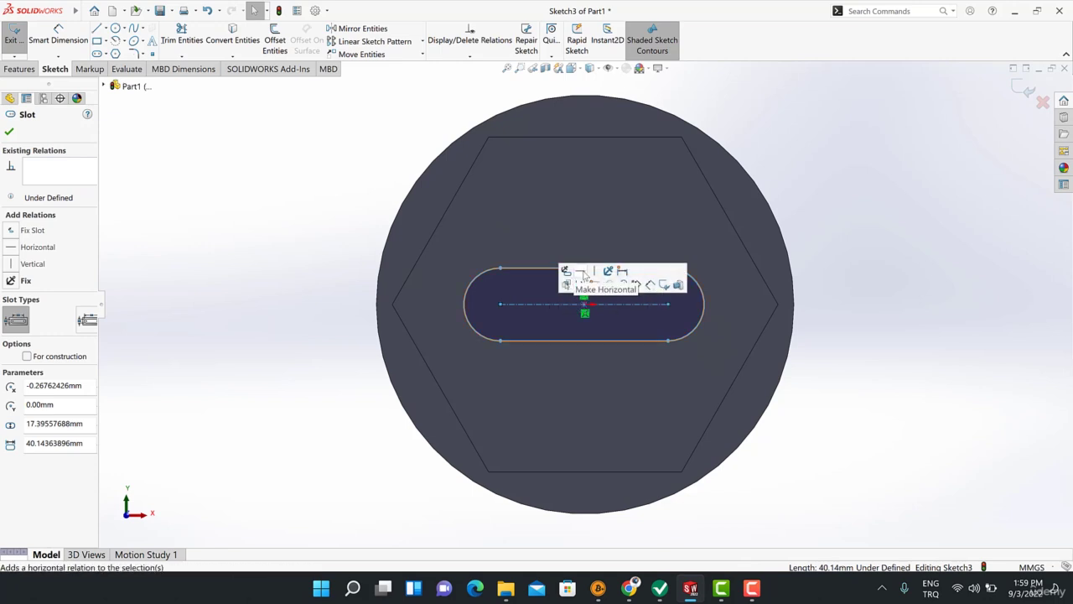
pyautogui.click(582, 274)
pyautogui.click(830, 243)
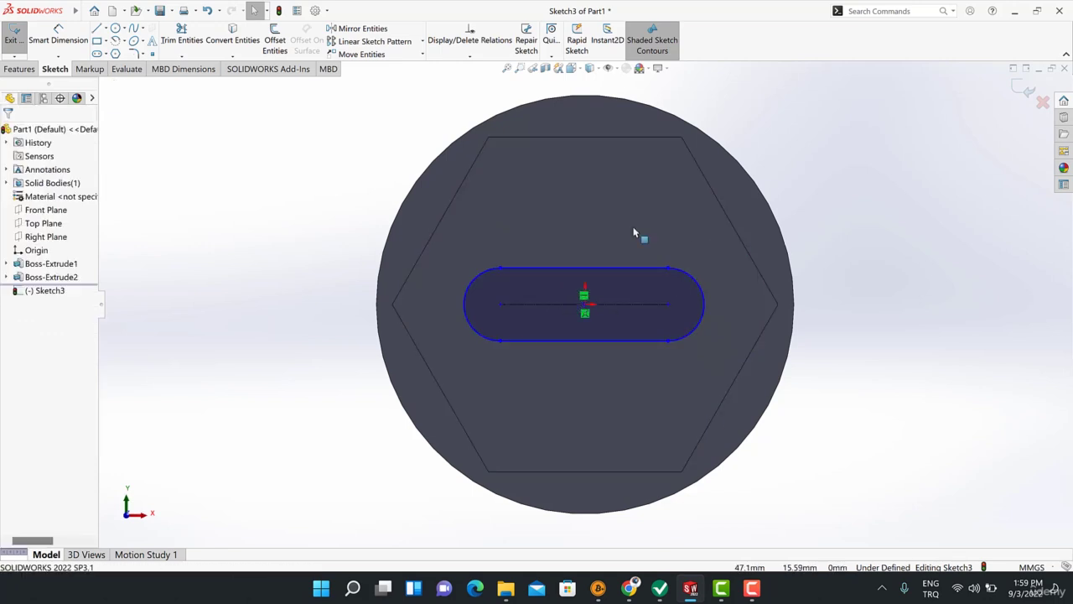
# Step: Dimension the distance from the slot's left arc centre to its midpoint as 20 mm, placed below the slot
pyautogui.click(58, 37)
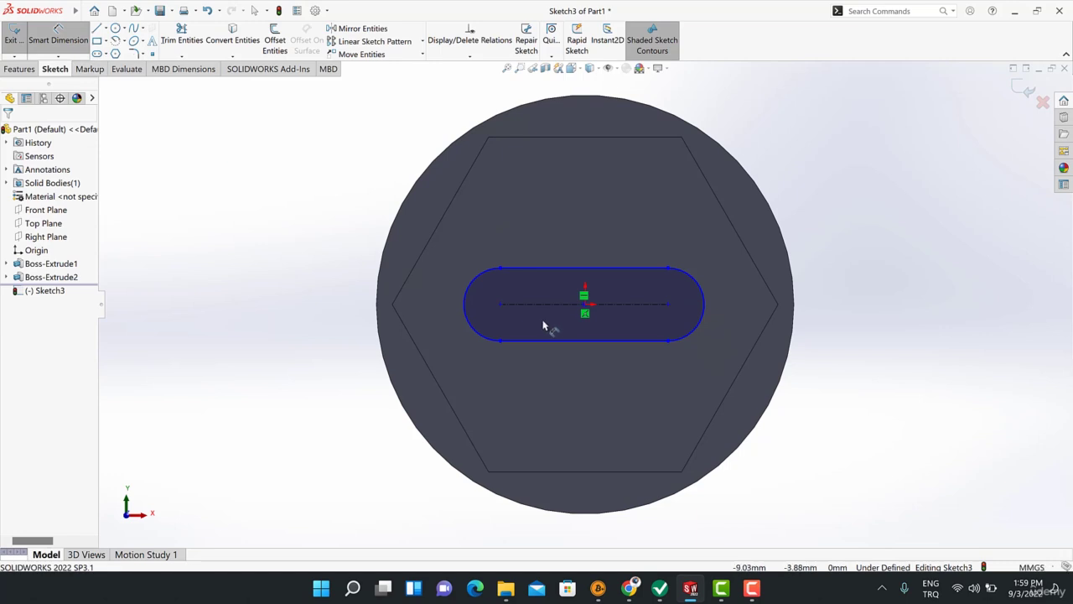
pyautogui.click(504, 312)
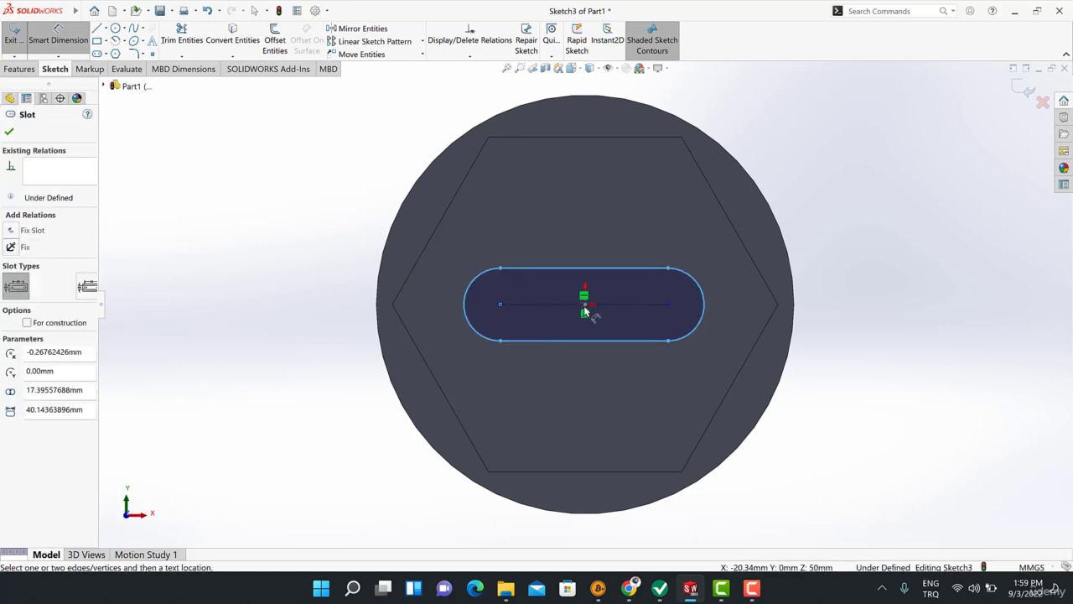
pyautogui.click(585, 310)
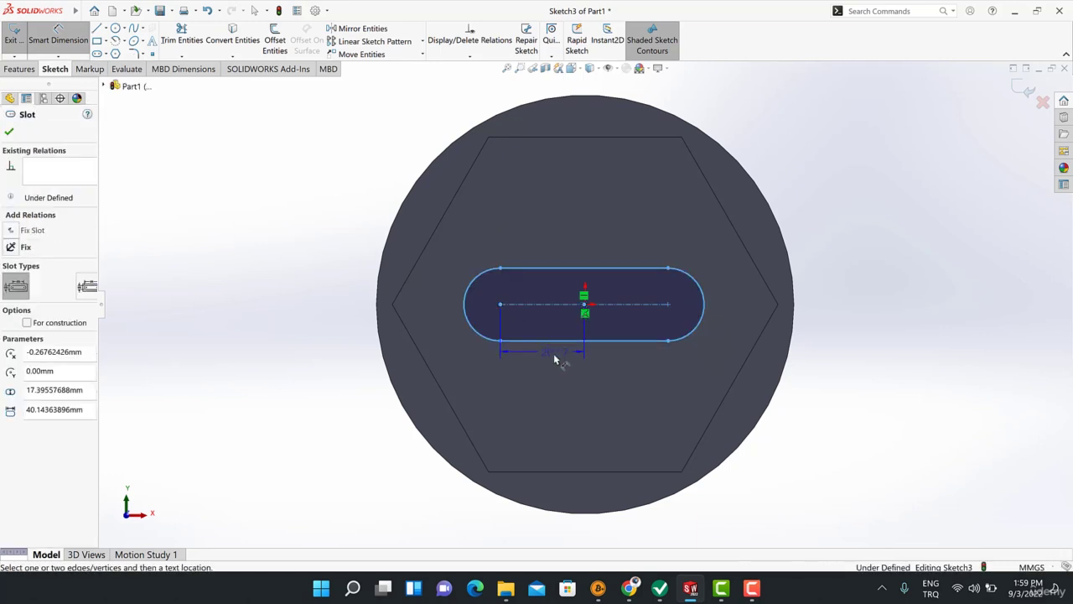
pyautogui.click(554, 359)
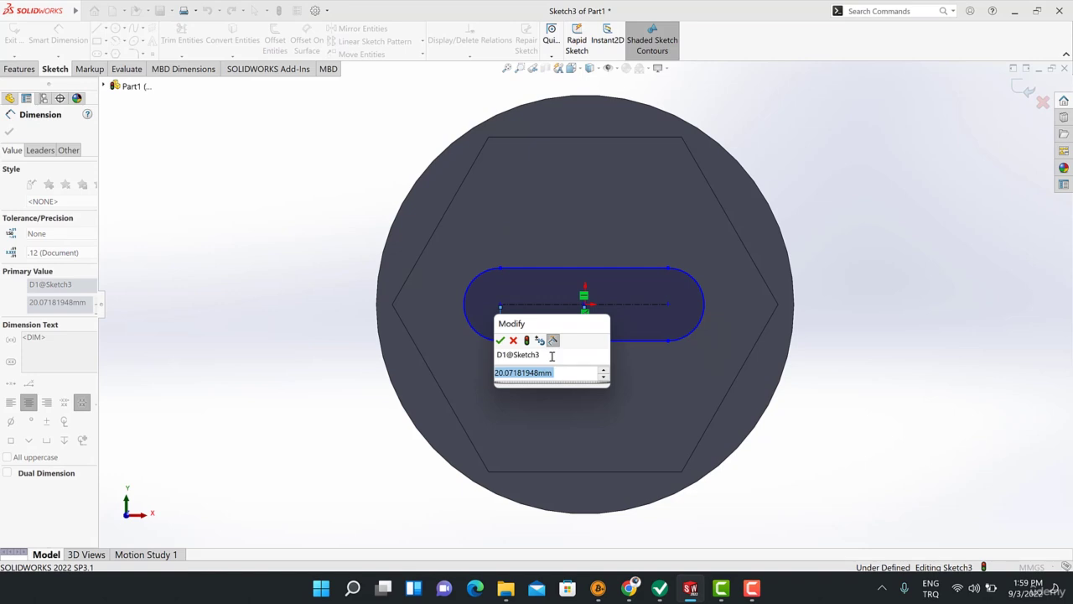
pyautogui.write('20')
pyautogui.press('Return')
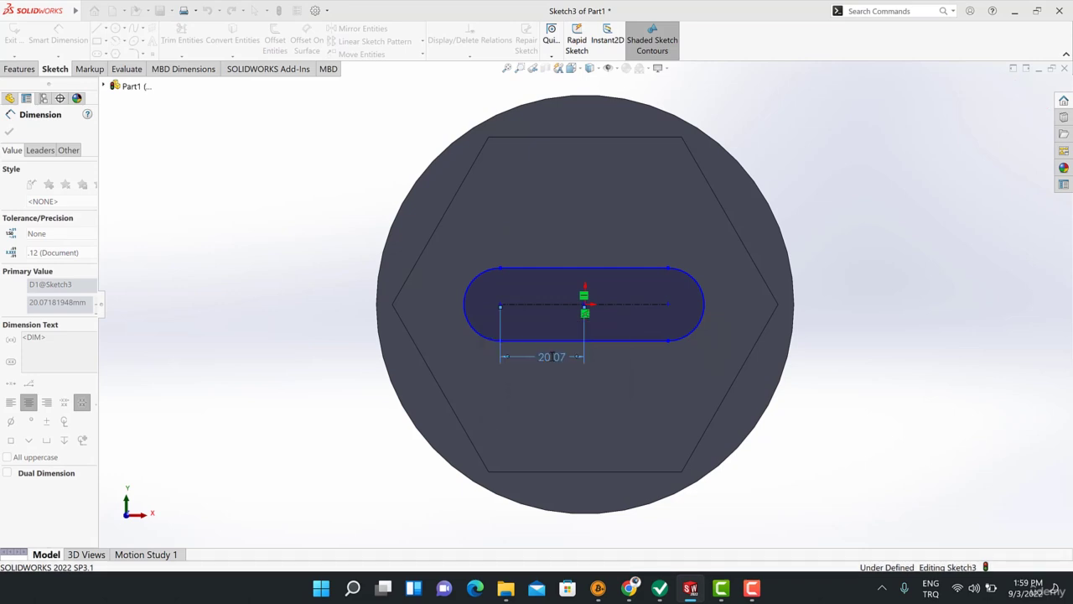
pyautogui.click(257, 354)
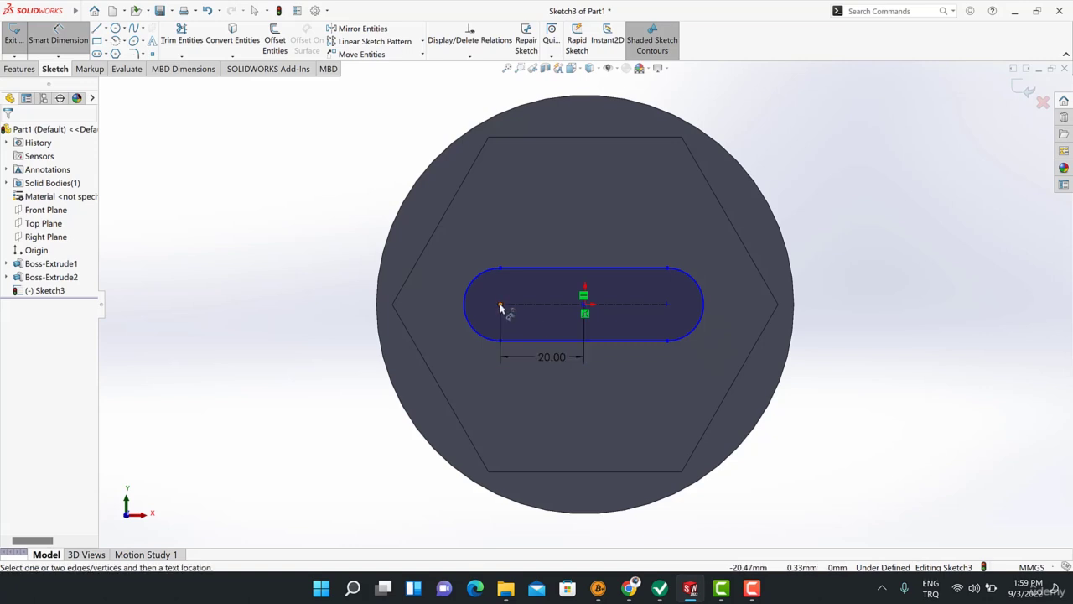
# Step: Add a driven dimension between the slot's two arc centres, placed above the slot
pyautogui.click(668, 307)
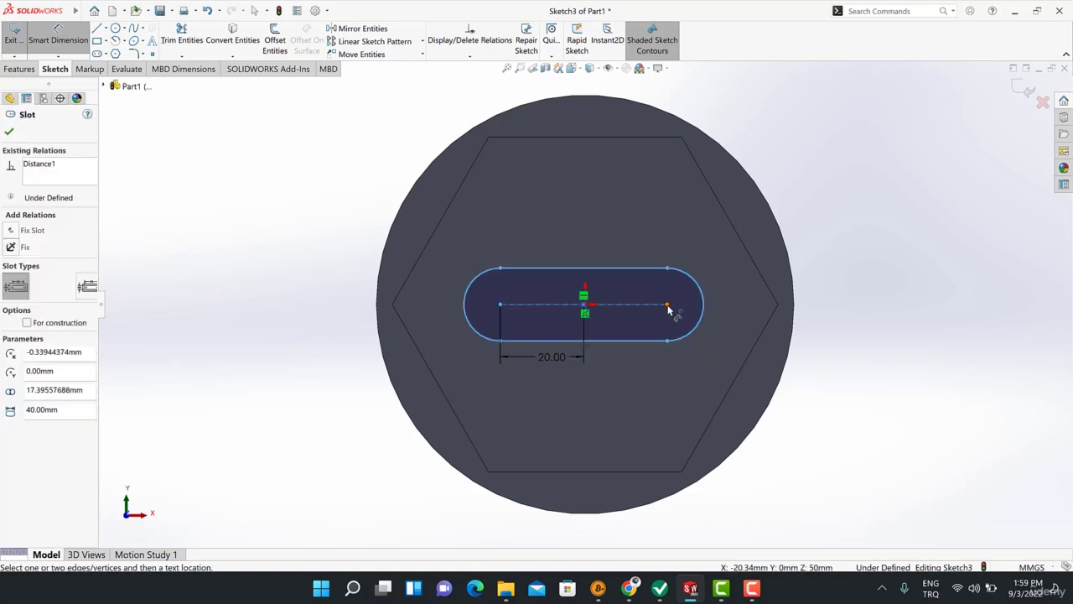
pyautogui.click(668, 306)
pyautogui.click(598, 243)
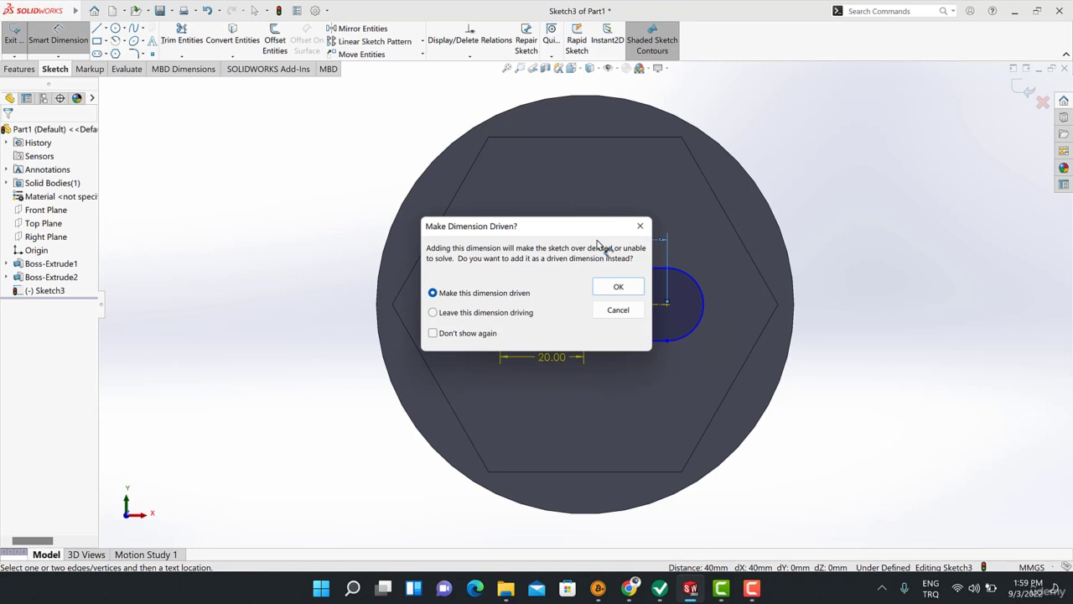
pyautogui.click(615, 286)
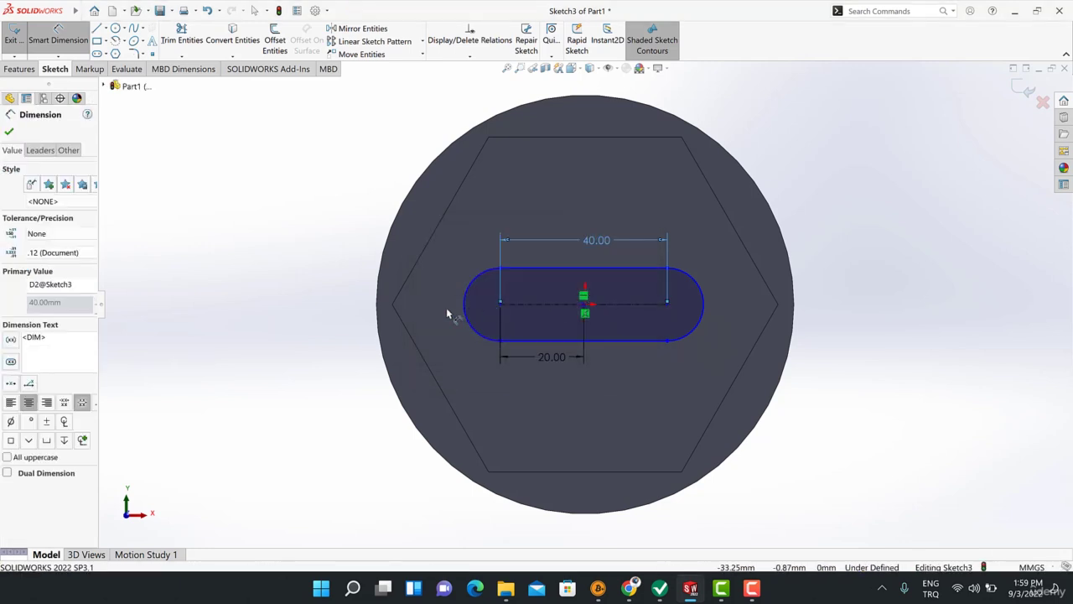
pyautogui.press('Escape')
pyautogui.press('Escape')
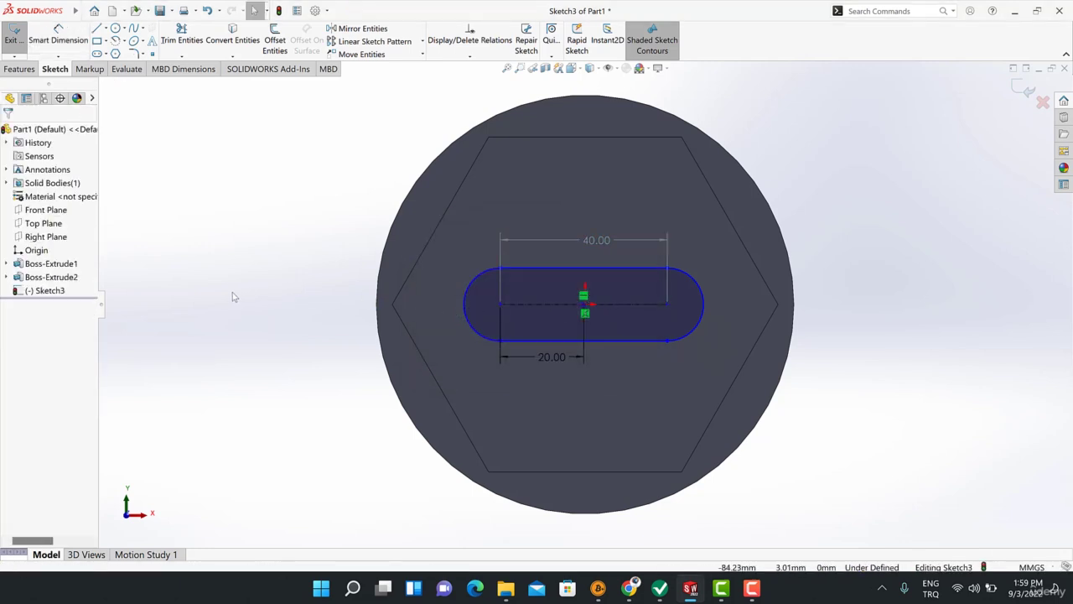
# Step: Try to add a dimension to the slot's upper straight edge
pyautogui.click(56, 38)
pyautogui.click(540, 273)
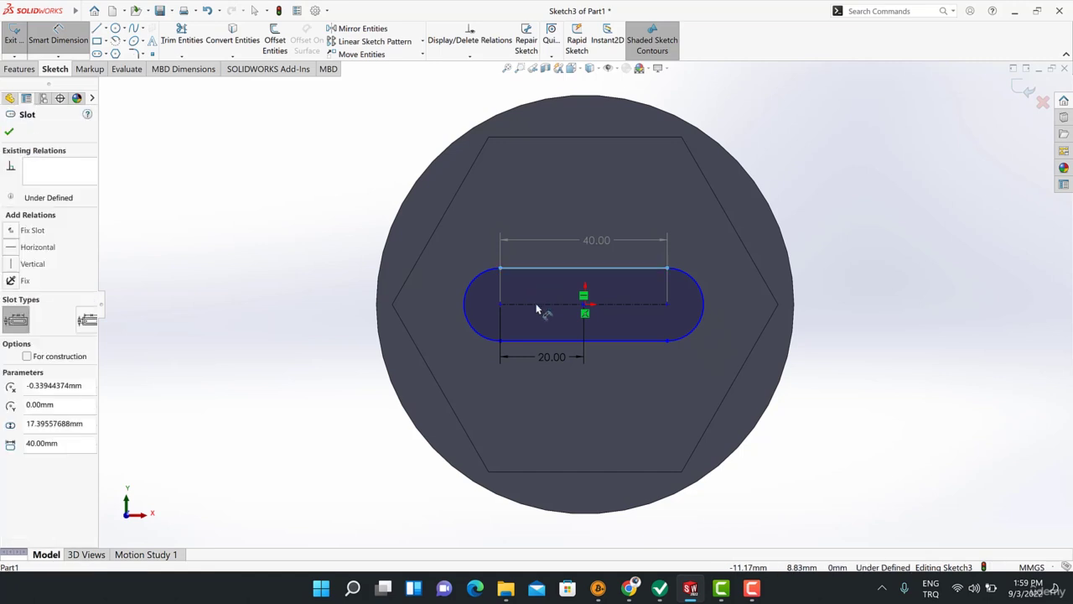
pyautogui.click(519, 333)
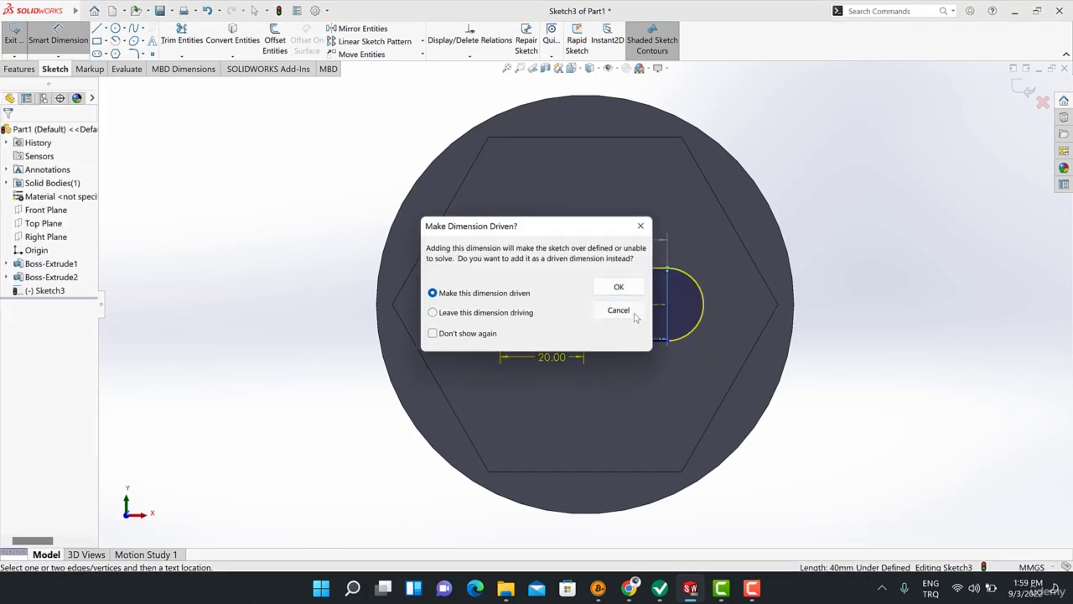
pyautogui.click(622, 311)
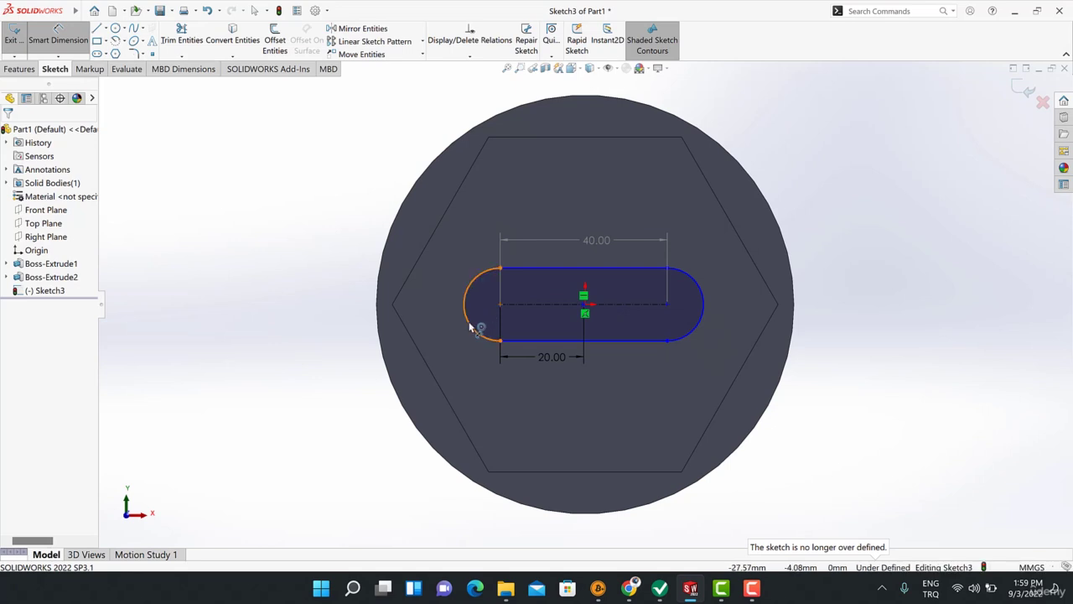
# Step: Dimension the radius of the slot's left end arc as 8 mm and exit the sketch
pyautogui.click(334, 348)
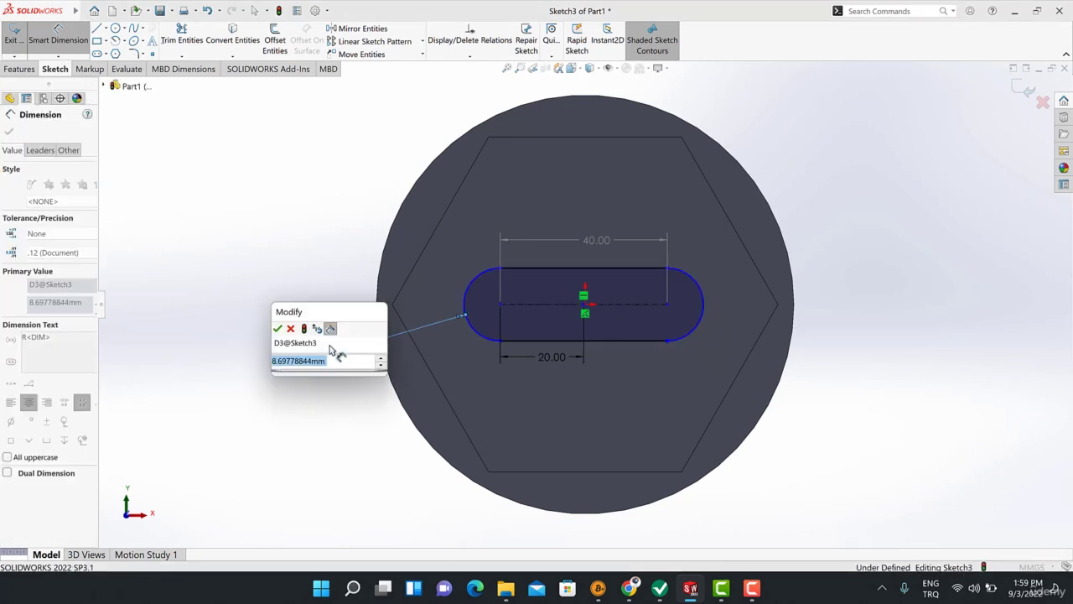
pyautogui.write('8')
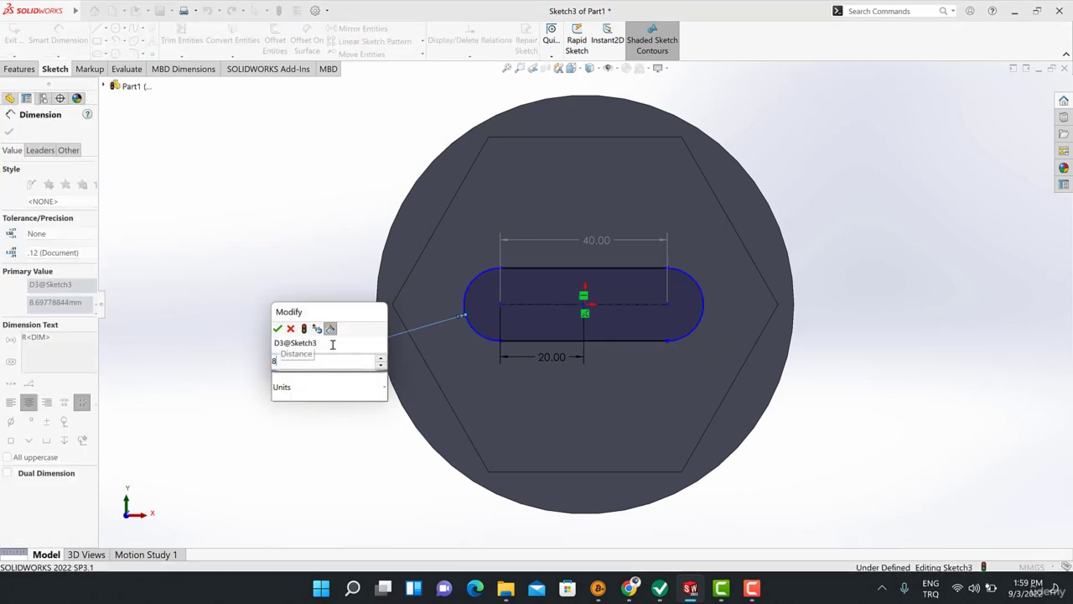
pyautogui.press('Return')
pyautogui.click(260, 242)
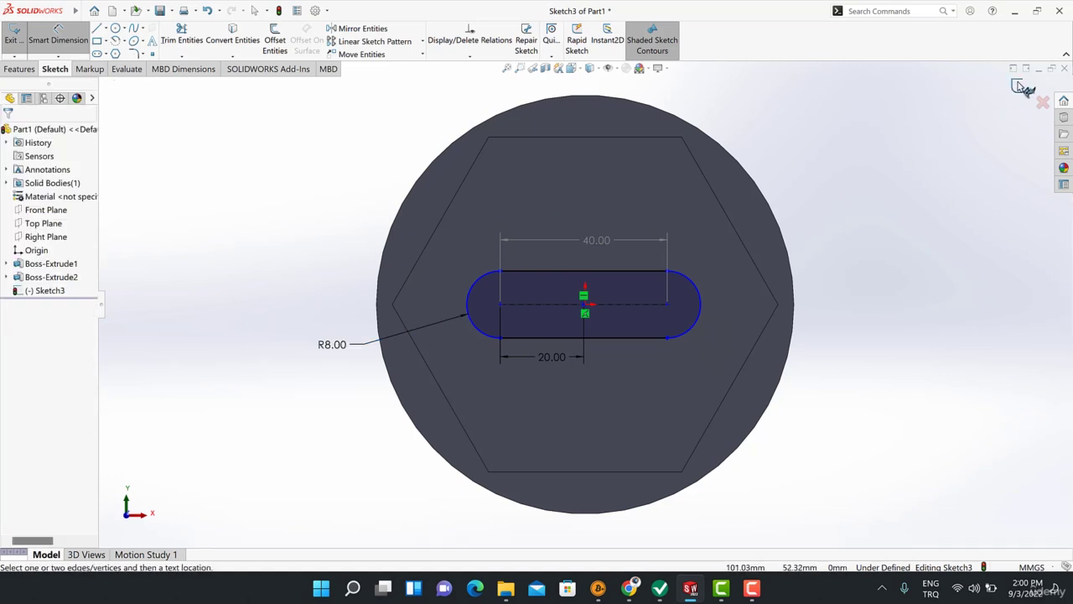
pyautogui.click(1022, 87)
# Step: Cut the slot profile into the hexagonal face with a blind Extruded Cut 10 mm deep
pyautogui.moveTo(482, 218)
pyautogui.mouseDown(button='middle')
pyautogui.moveTo(543, 252)
pyautogui.moveTo(521, 277)
pyautogui.moveTo(662, 266)
pyautogui.mouseUp(button='middle')
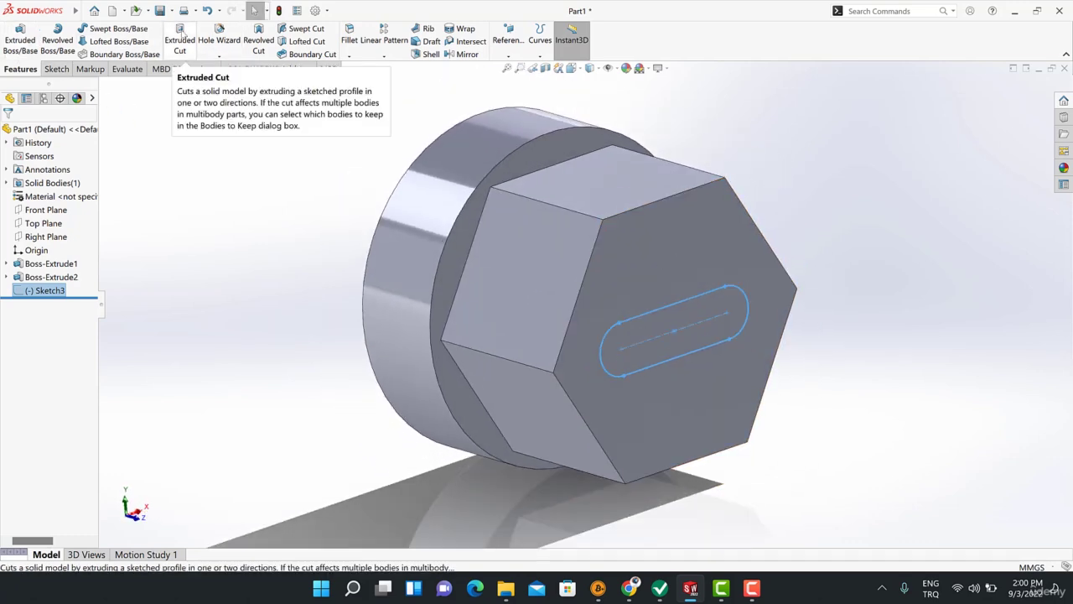
pyautogui.click(181, 33)
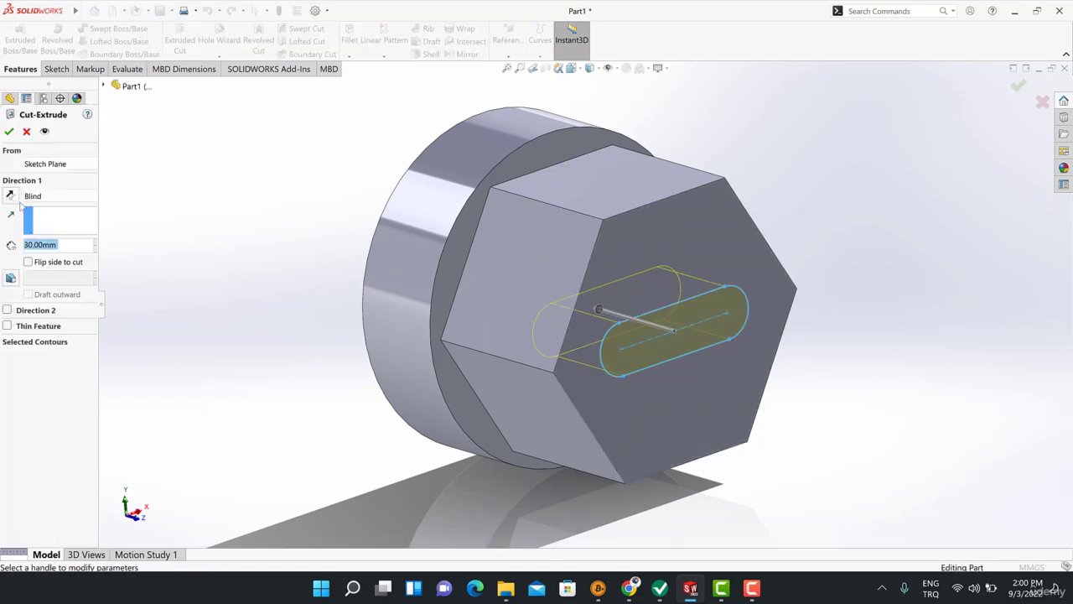
pyautogui.write('25')
pyautogui.press('Return')
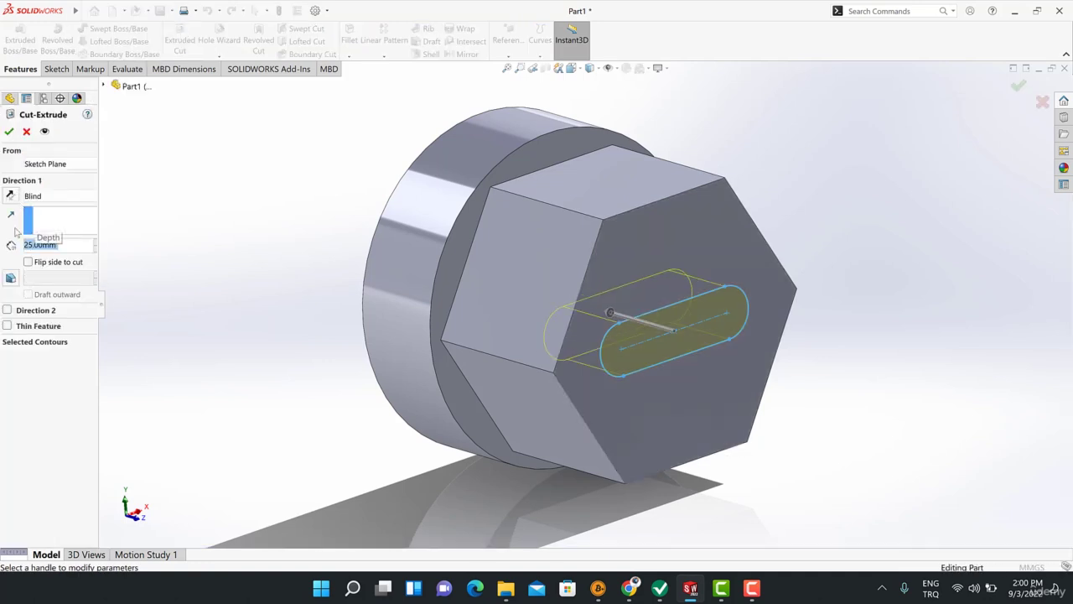
pyautogui.write('1')
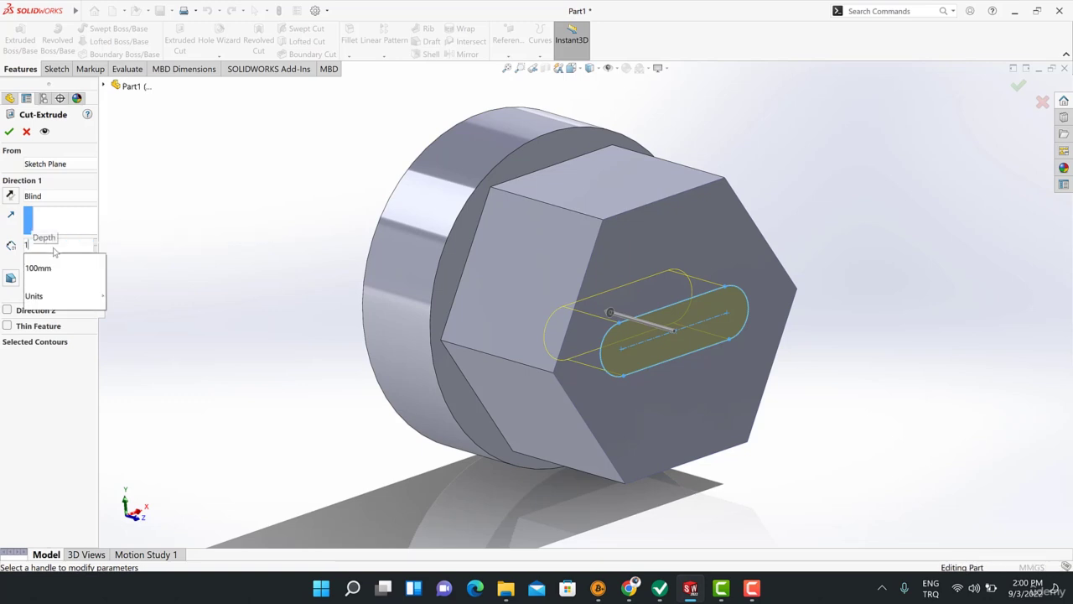
pyautogui.write('0')
pyautogui.press('Return')
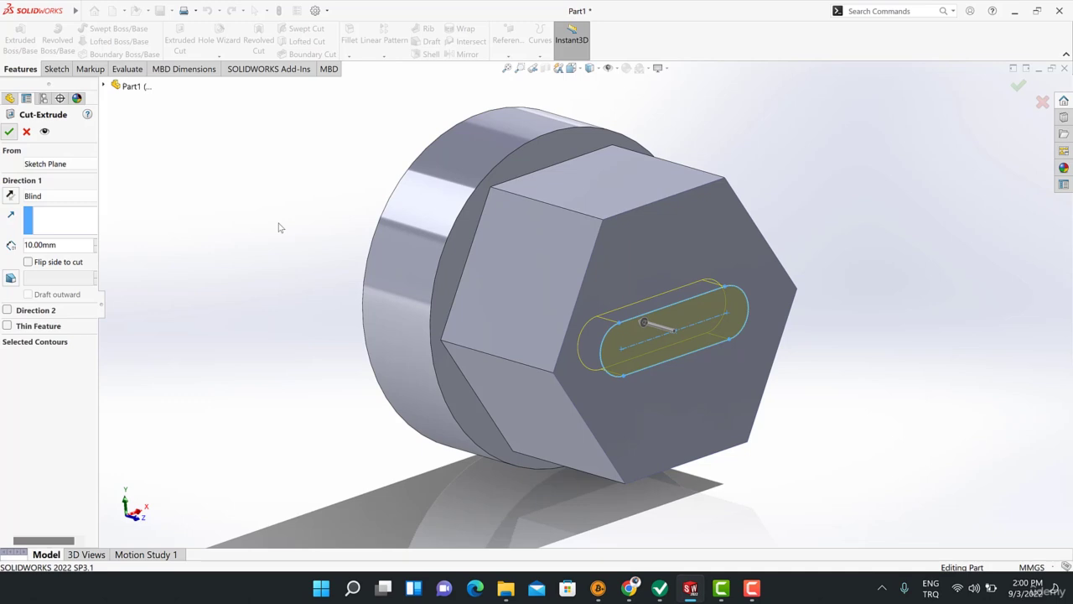
pyautogui.press('Return')
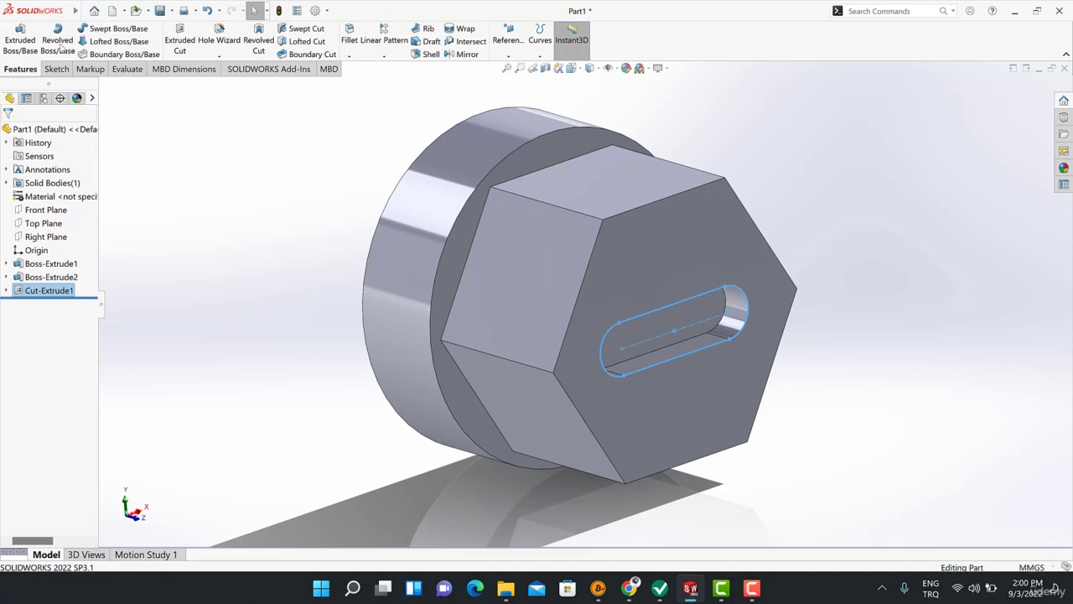
# Step: Pin the main menu bar so that it stays permanently displayed
pyautogui.moveTo(77, 11)
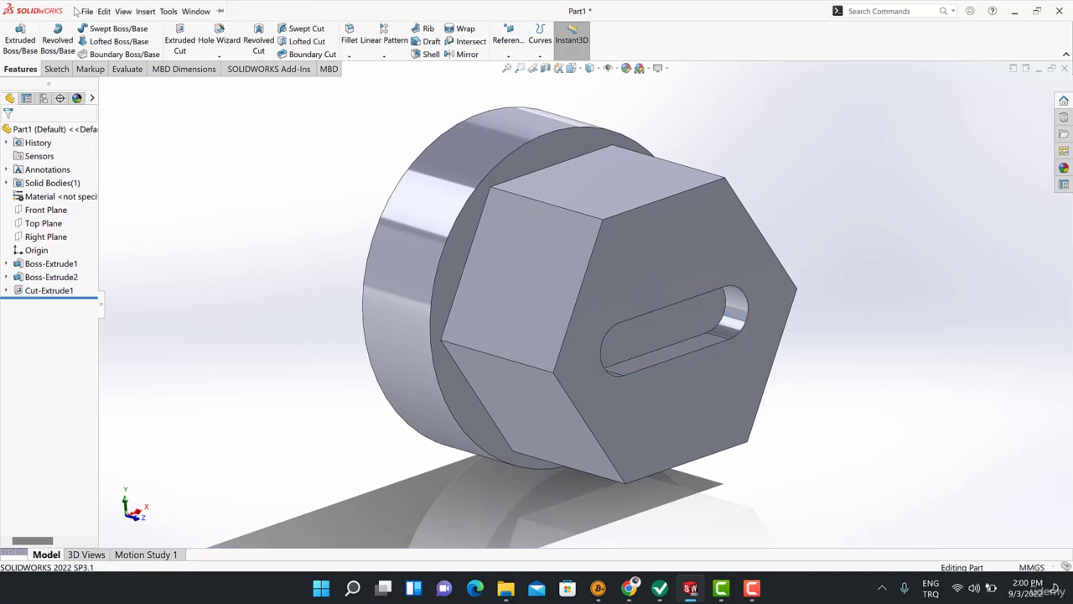
pyautogui.click(195, 11)
pyautogui.moveTo(75, 14)
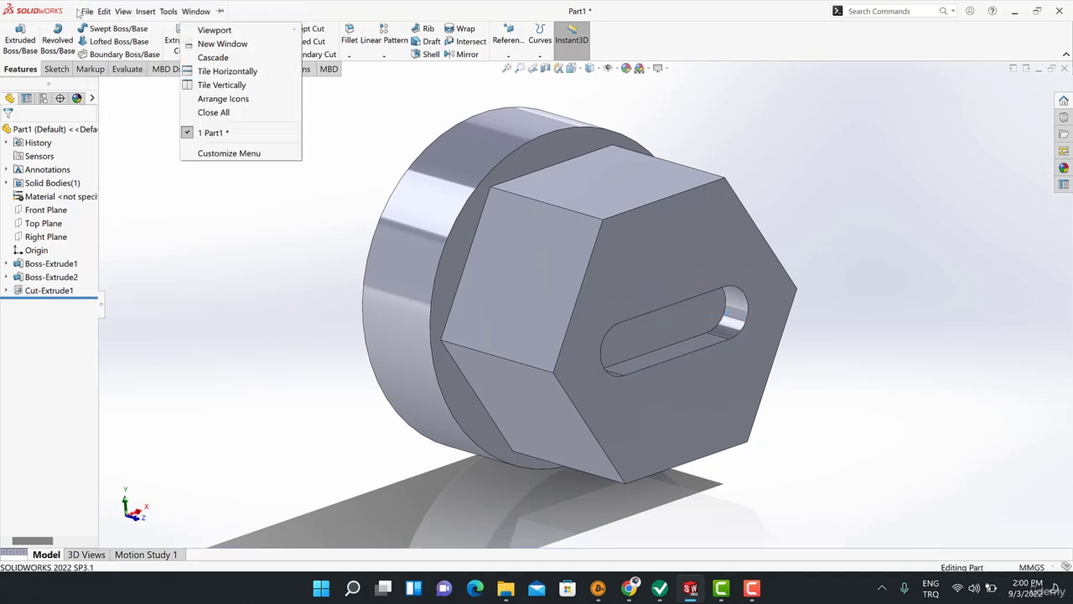
pyautogui.click(222, 11)
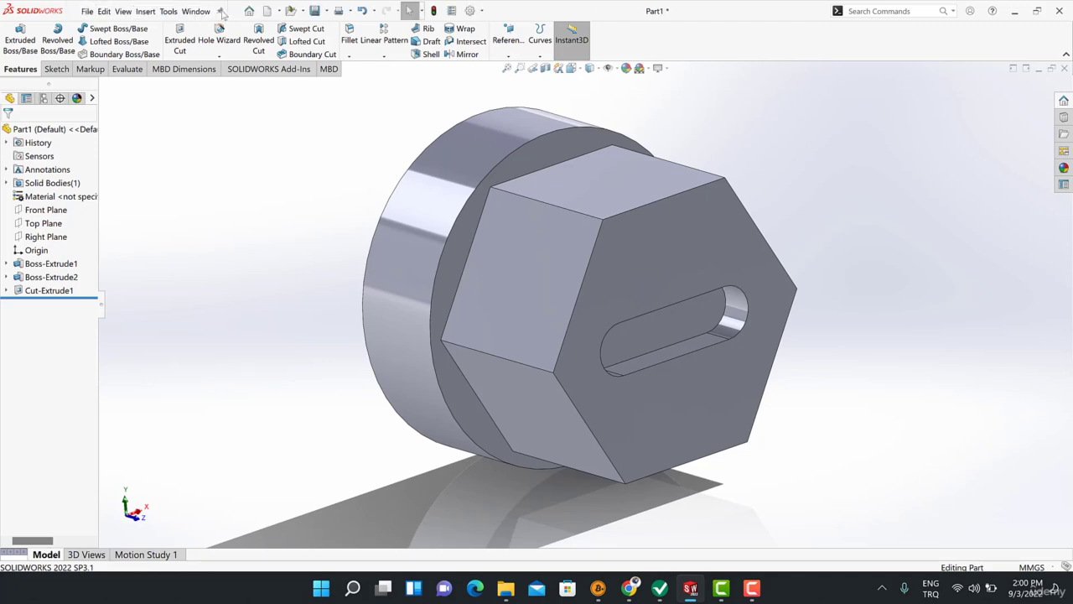
# Step: Start saving the part and choose the Udemy folder on the Desktop as its location
pyautogui.click(87, 12)
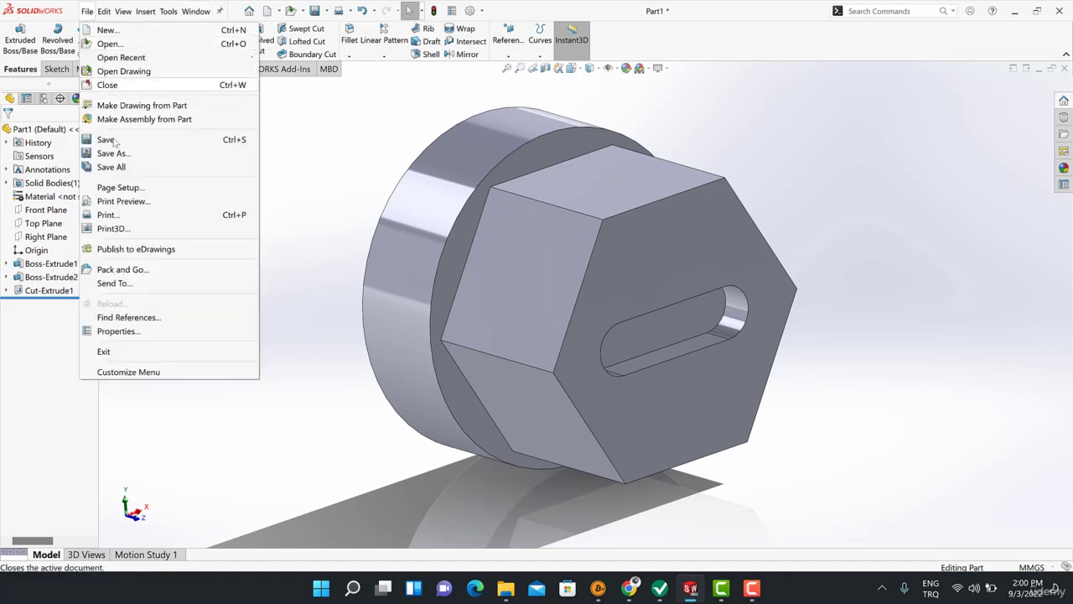
pyautogui.click(109, 139)
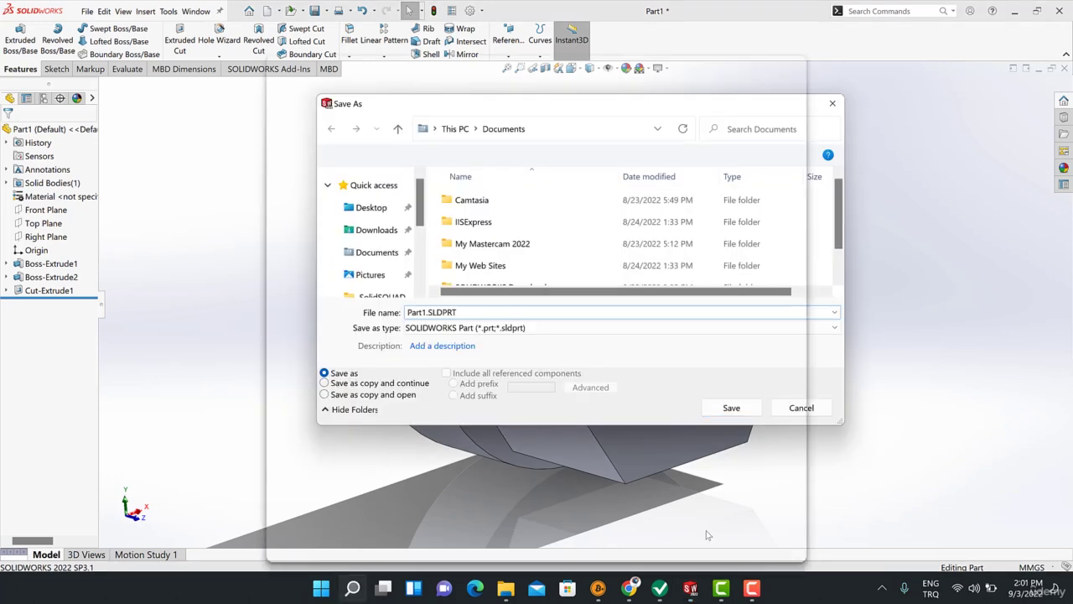
pyautogui.press('super+s')
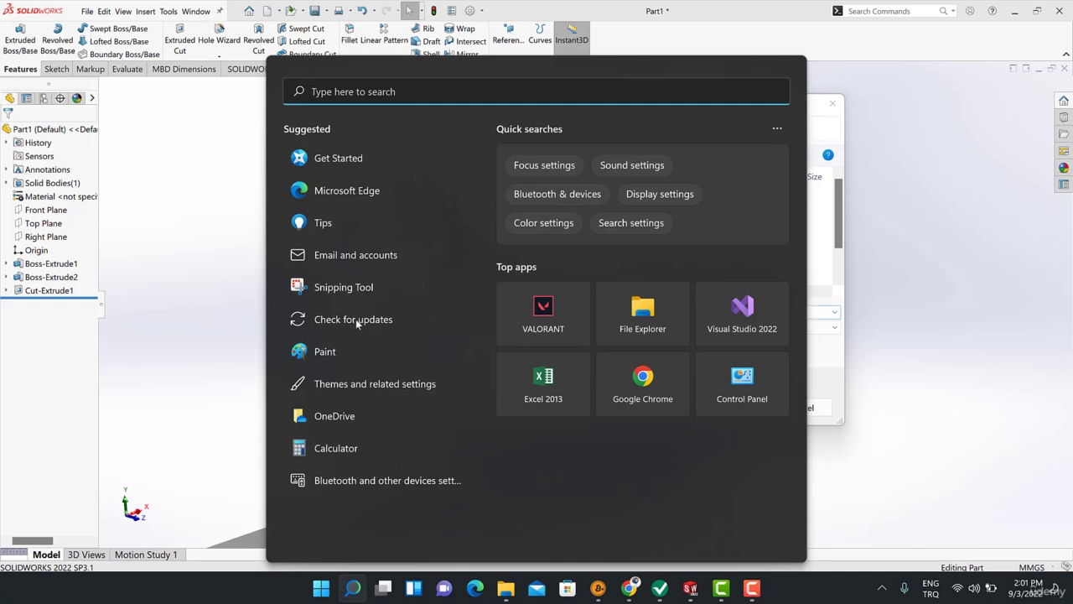
pyautogui.press('Escape')
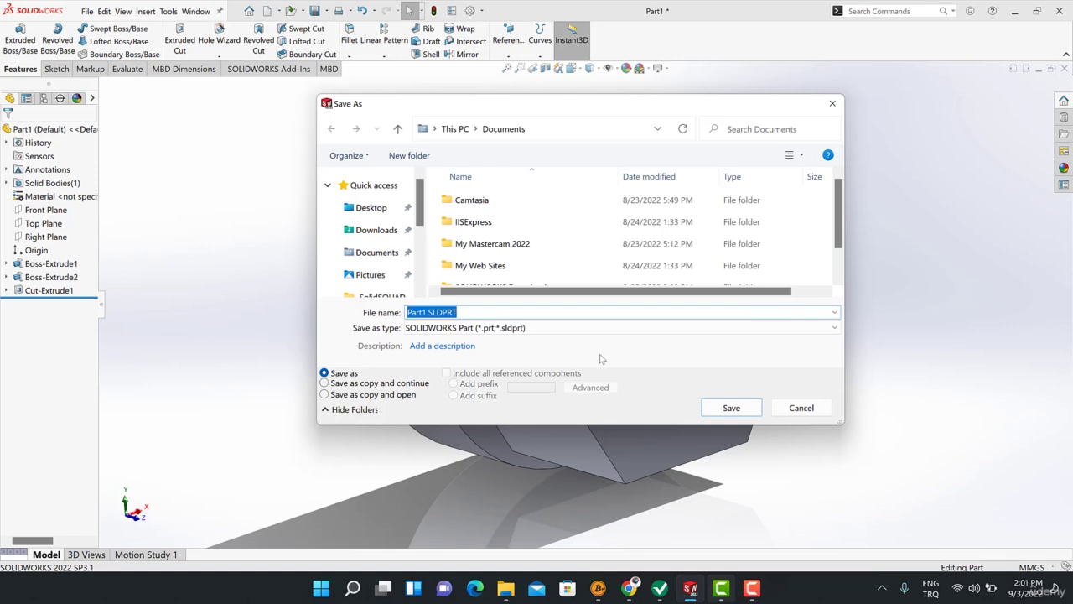
pyautogui.click(361, 209)
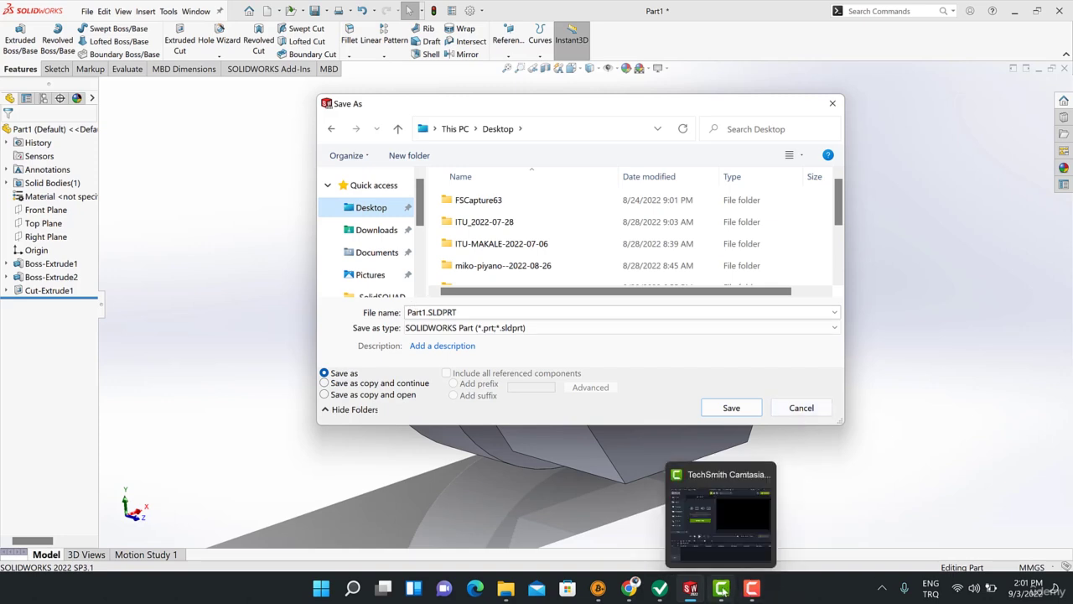
pyautogui.click(751, 591)
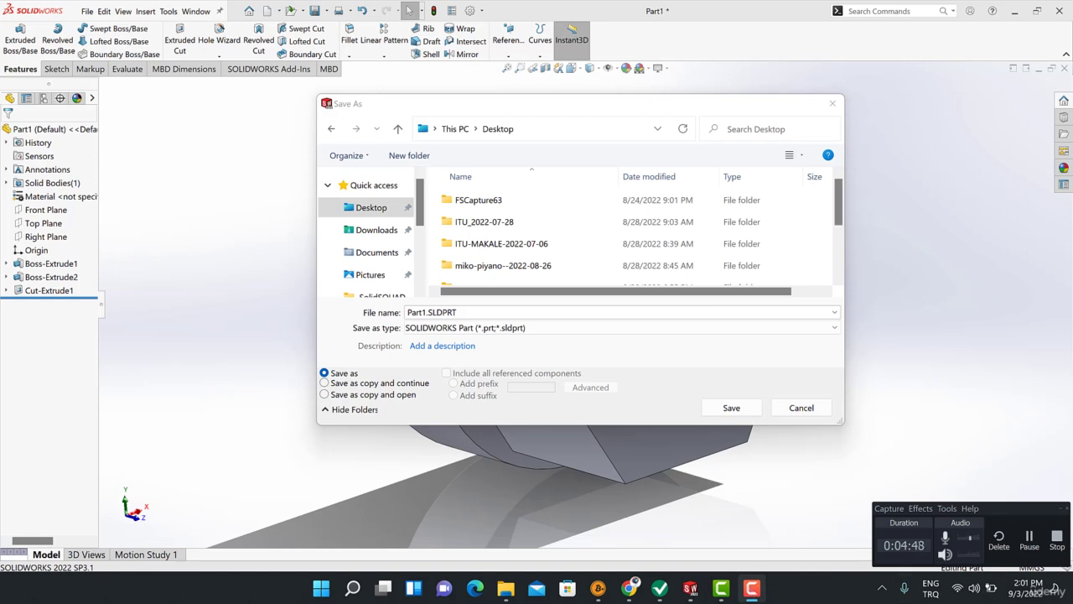
pyautogui.click(1030, 538)
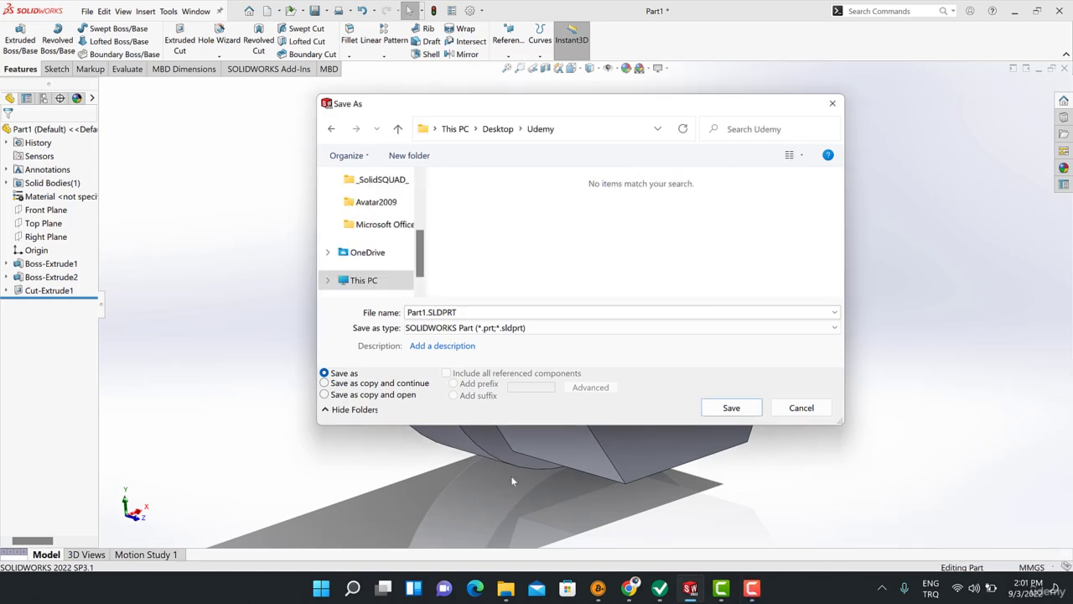
# Step: Replace the base of the part's file name with Mcam and switch the keyboard layout to English (United States) US
pyautogui.click(411, 312)
pyautogui.moveTo(428, 311); pyautogui.dragTo(408, 314)
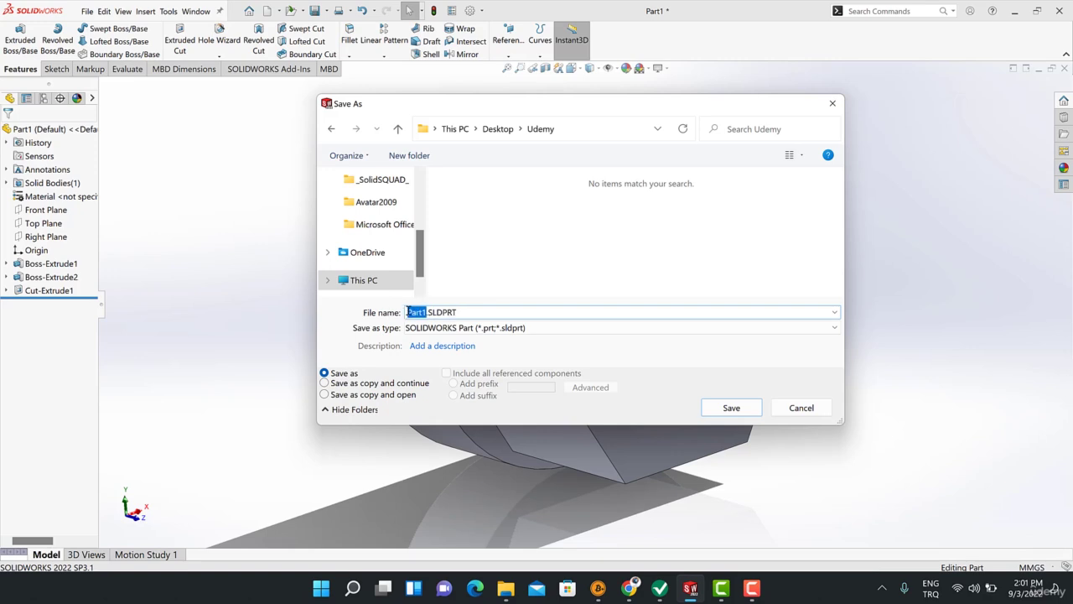
pyautogui.write('Mcam')
pyautogui.write('7')
pyautogui.press('BackSpace')
pyautogui.click(929, 588)
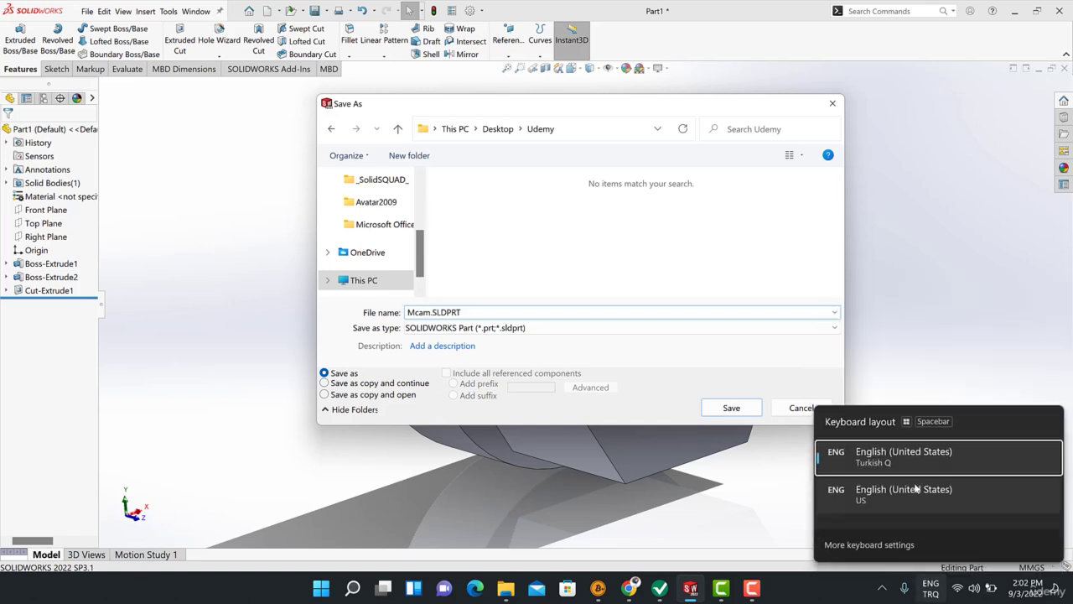
pyautogui.click(900, 493)
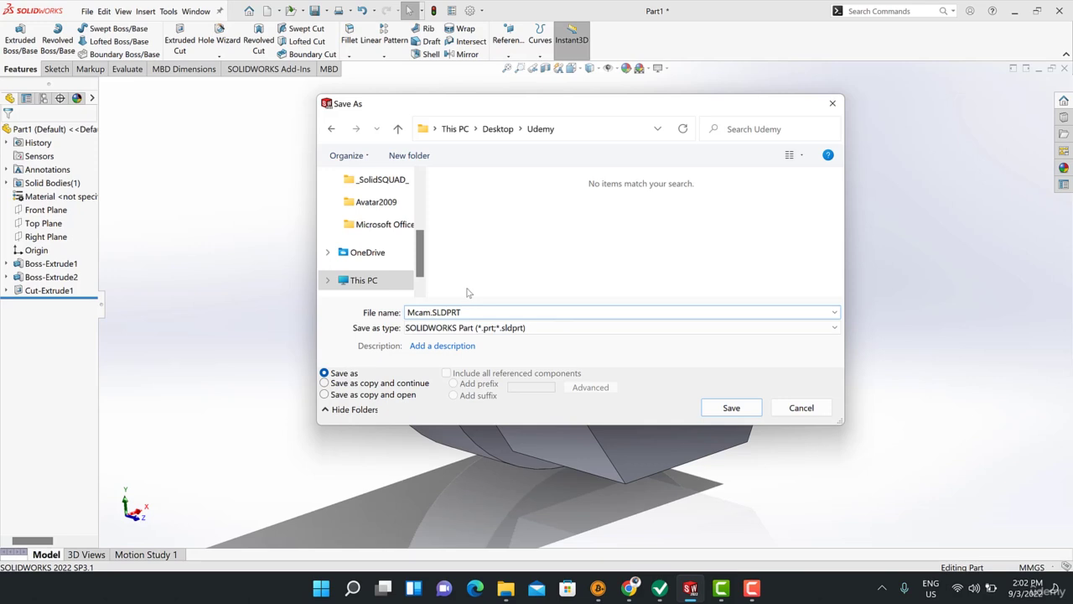
# Step: Complete the file name as Mcam_lathe_facetoolpath.SLDPRT and save the part
pyautogui.write('_')
pyautogui.write('lathe')
pyautogui.write('_face')
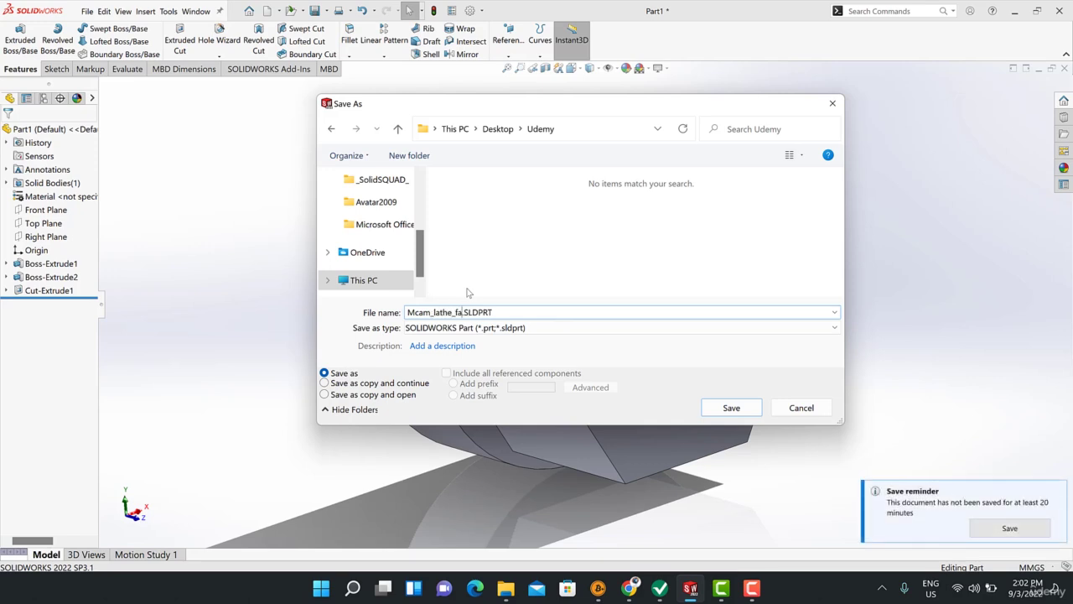
pyautogui.write('toolpath')
pyautogui.click(726, 409)
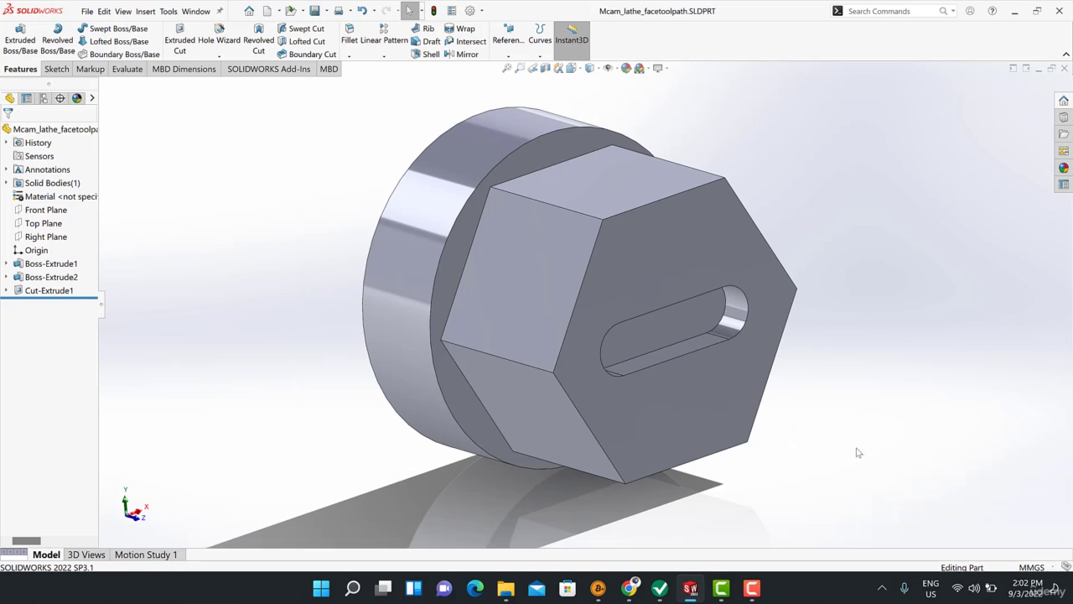
pyautogui.scroll(2, 688, 327)
pyautogui.scroll(-1, 689, 328)
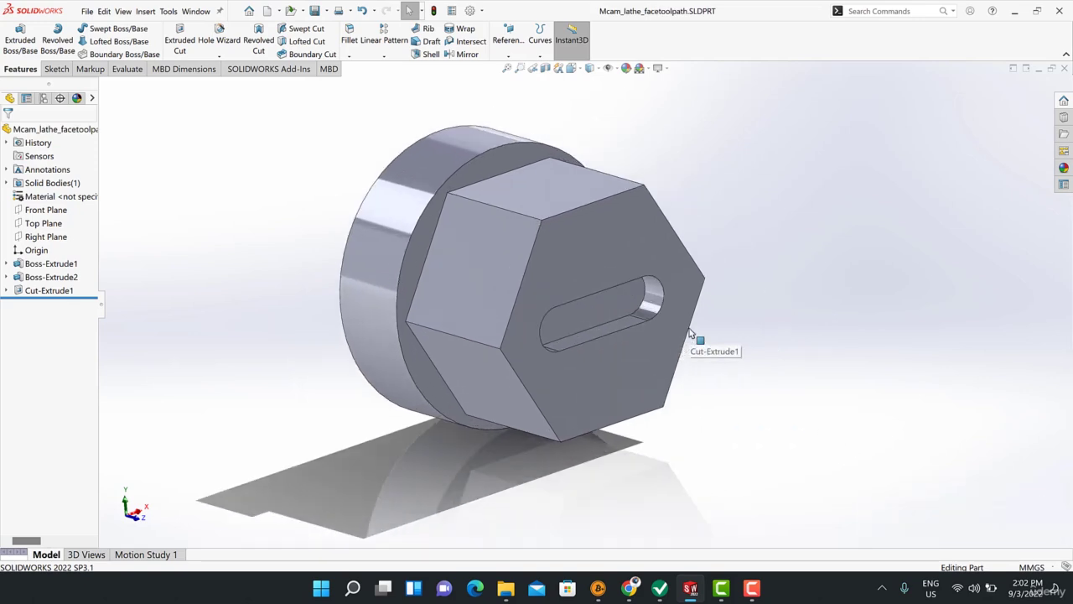
pyautogui.moveTo(744, 286); pyautogui.dragTo(740, 312, button='middle')
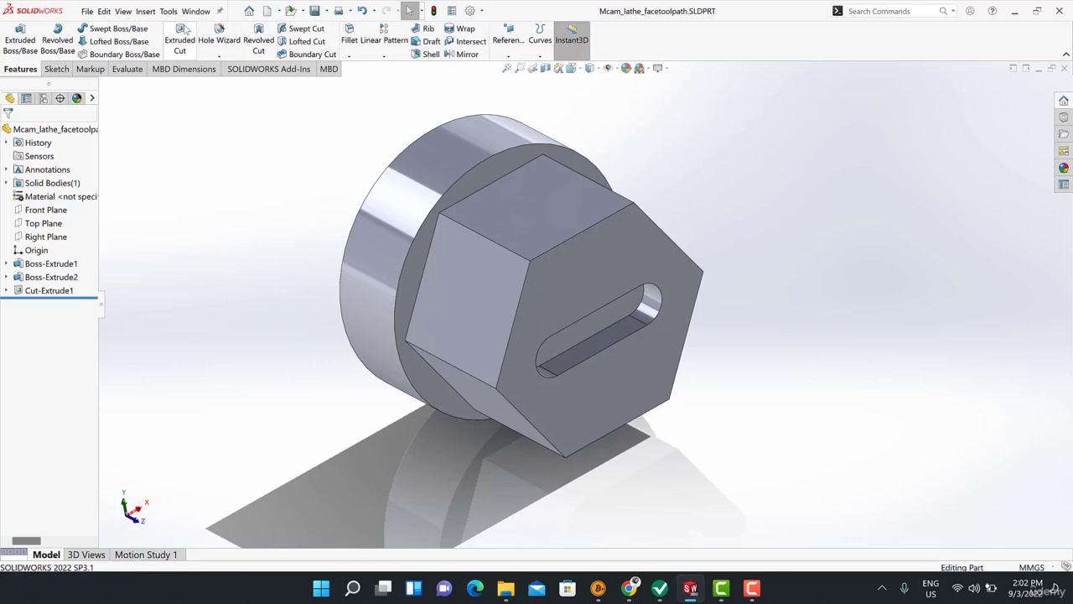
# Step: Examine the file formats offered for saving the part under another type, such as Parasolid, and leave without saving
pyautogui.click(87, 11)
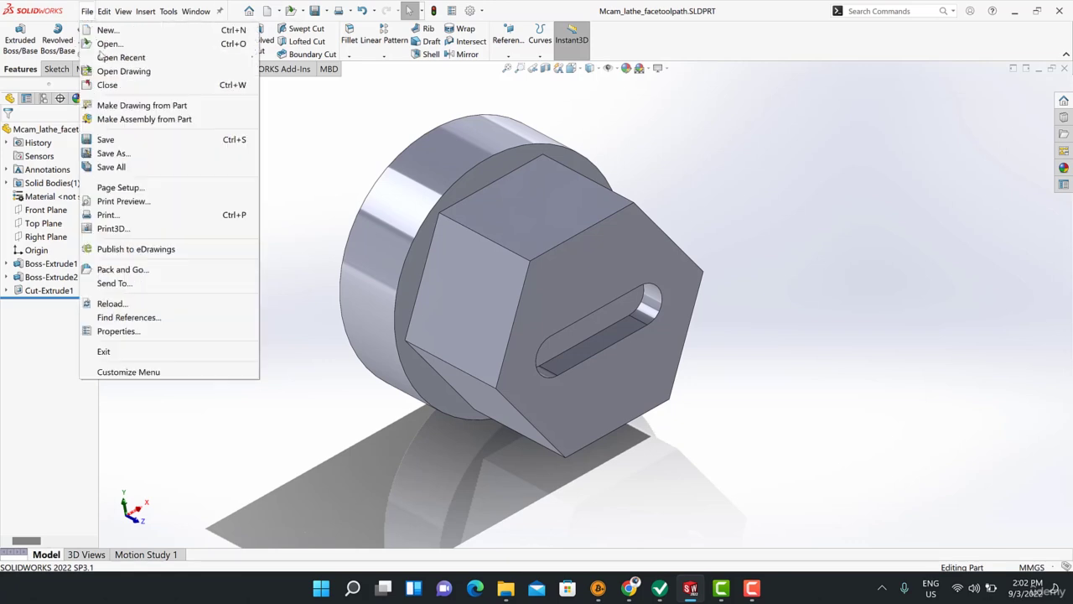
pyautogui.click(138, 154)
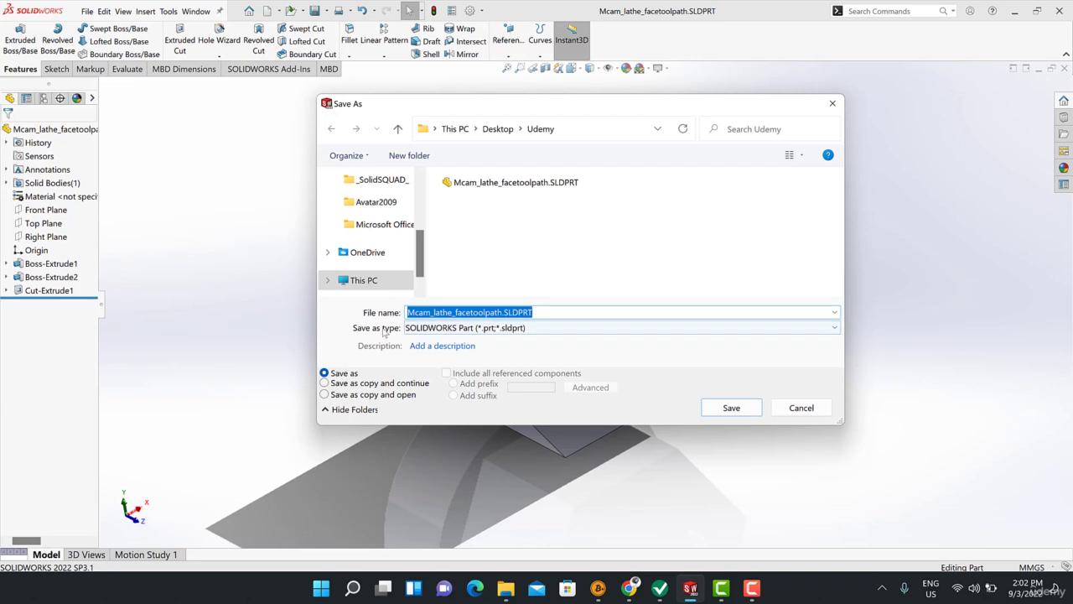
pyautogui.click(538, 328)
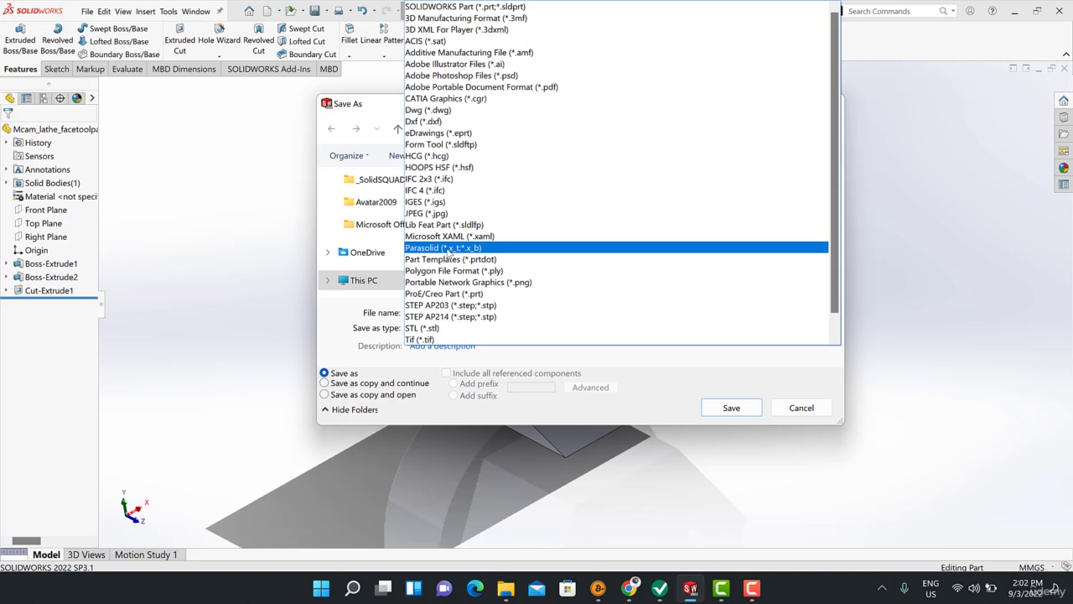
pyautogui.click(812, 409)
pyautogui.click(819, 408)
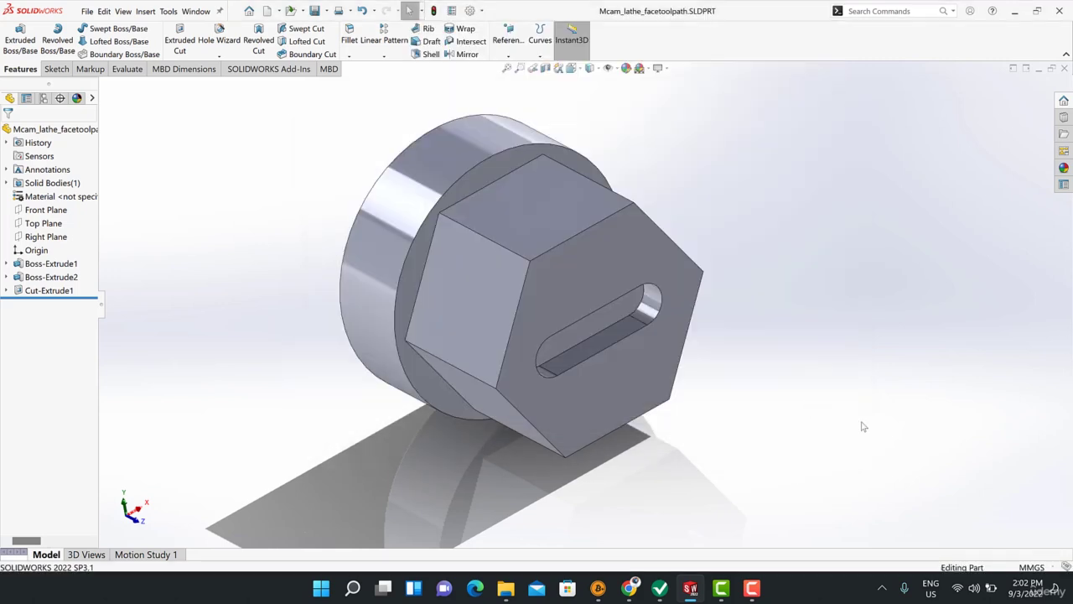